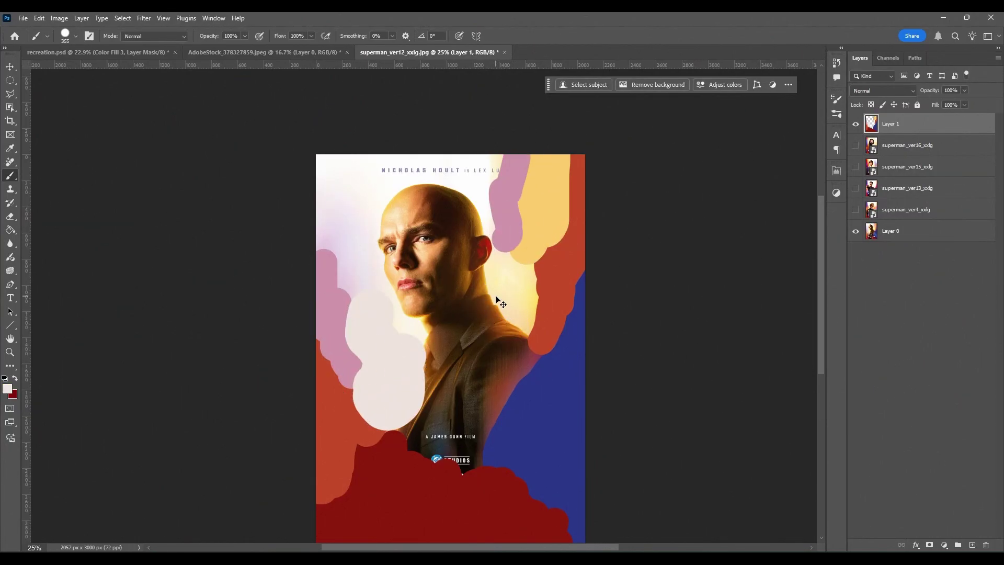
- Paint a cream colour blob over the face and title area on the new layer
left_click_drag(496, 297, 465, 179)
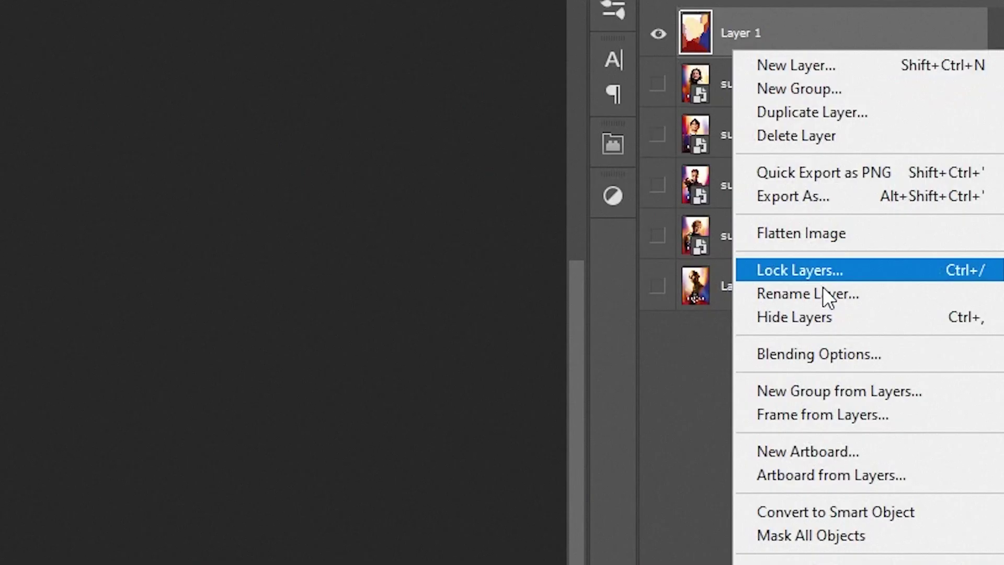
- Apply a 110 px Gaussian Blur to the painted colour layer and toggle it to compare
left_click(829, 36)
left_click(144, 18)
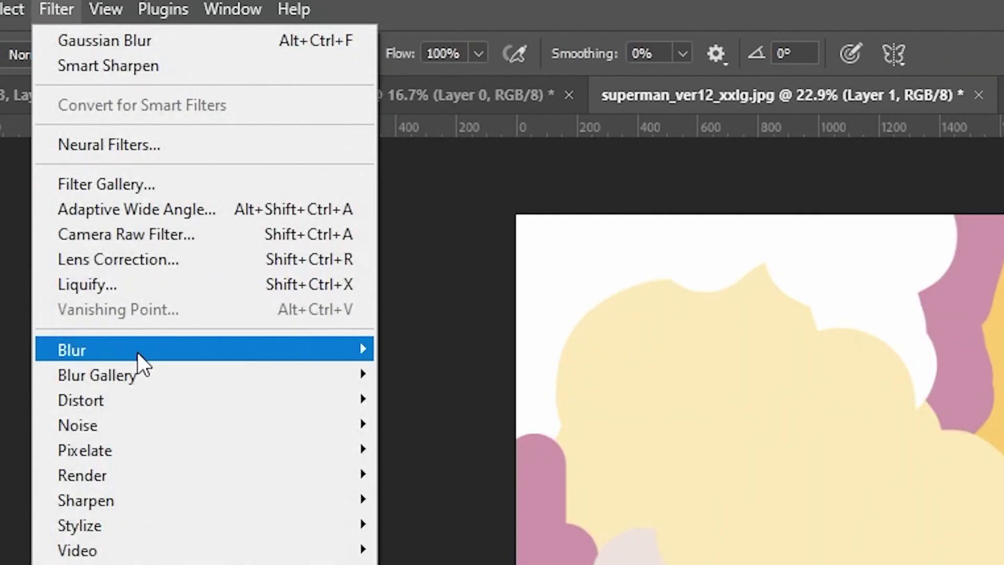
left_click(462, 448)
left_click_drag(720, 352, 745, 349)
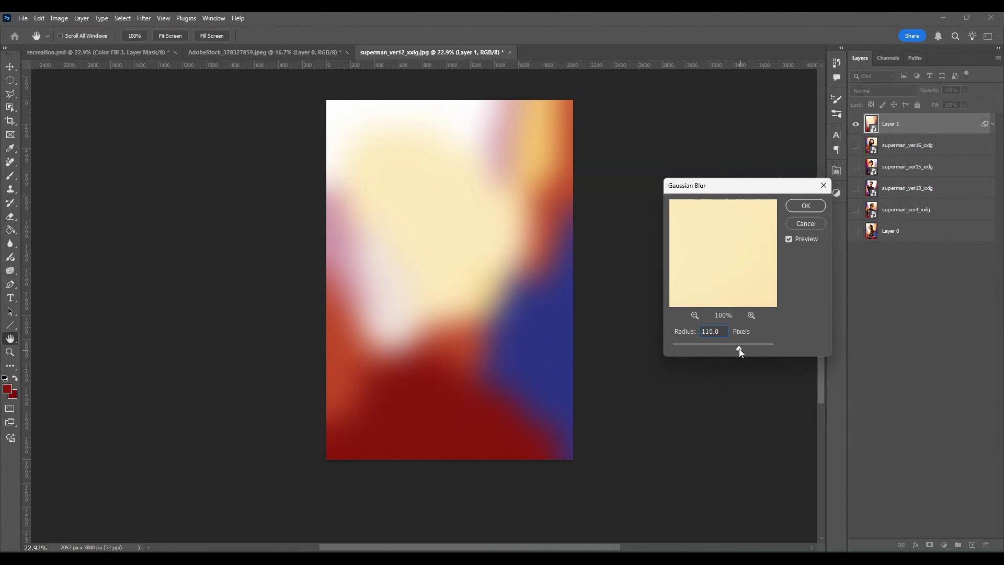
key("Return")
key("b")
left_click(857, 124)
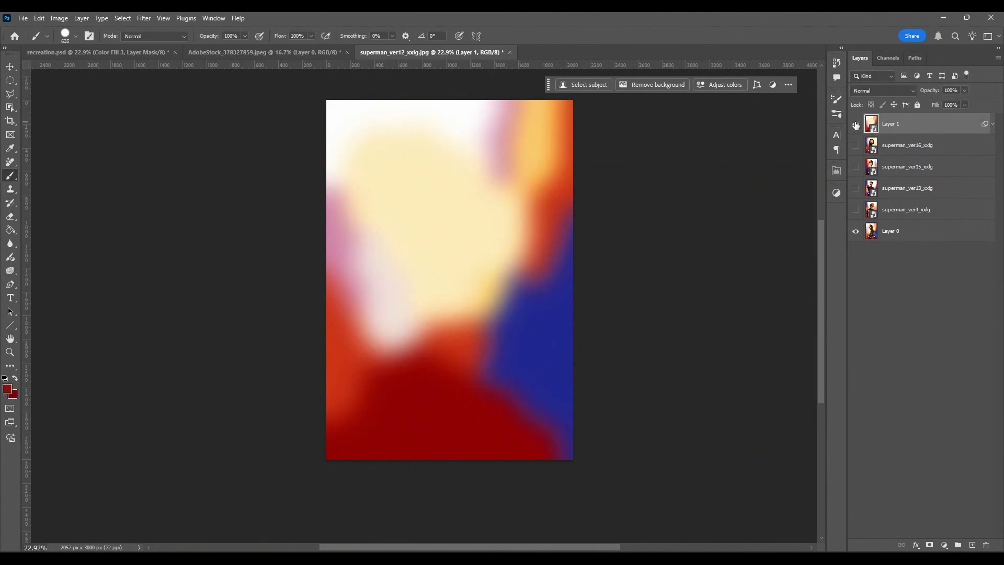
left_click(856, 124)
- Rotate, stretch and position the brushed-metal texture to fill the canvas
left_click(856, 124)
left_click(856, 124)
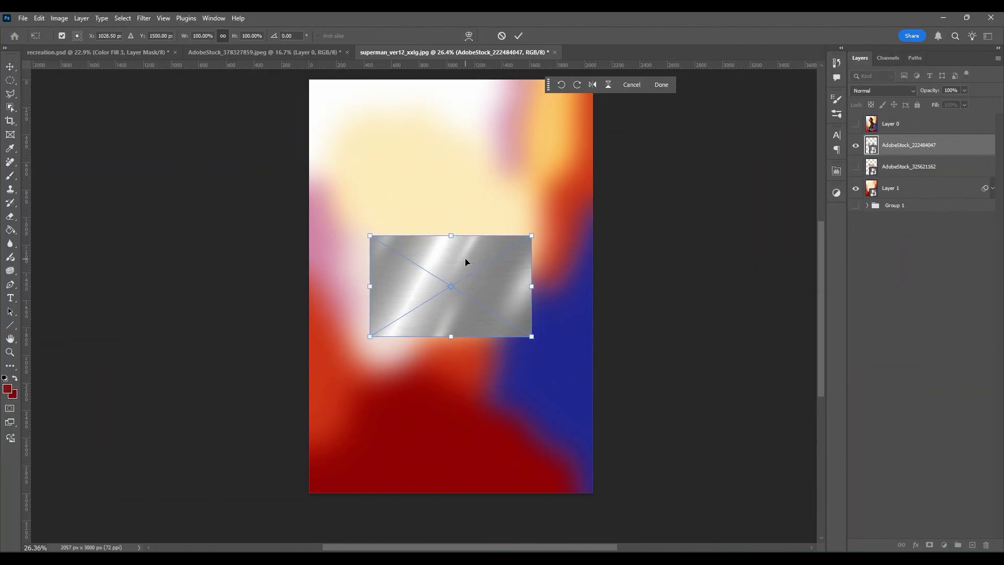
left_click(561, 84)
key("Return")
key("ctrl+t")
key("Return")
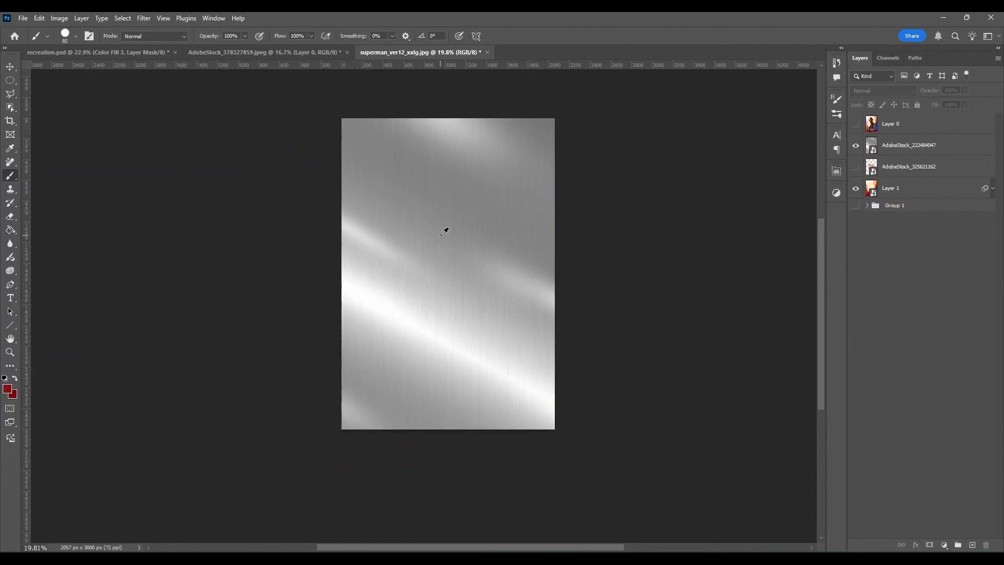
key("v")
left_click_drag(470, 219, 475, 230)
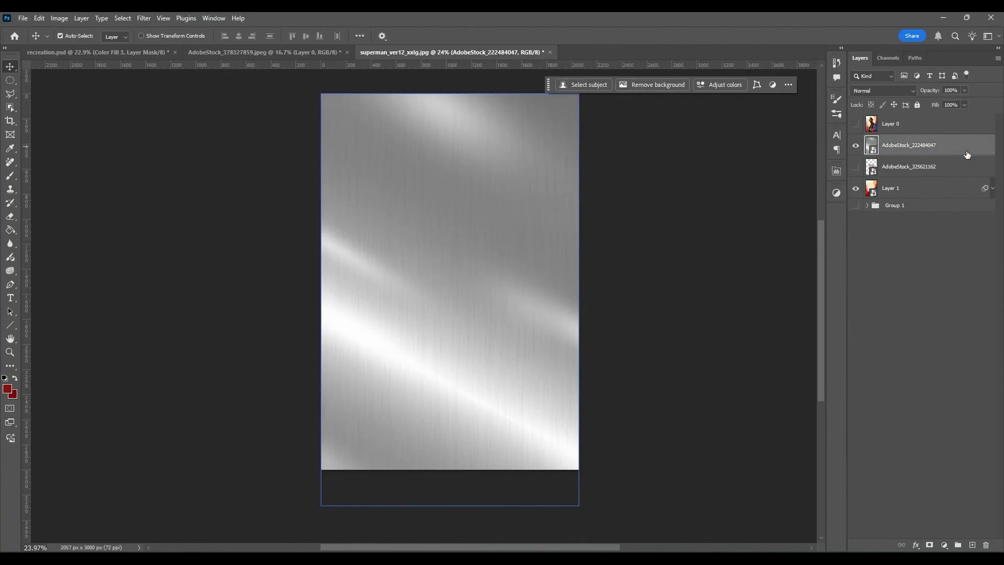
- Darken the metal texture with a clipped Levels adjustment, black input at 45
left_click(944, 545)
left_click(936, 401)
left_click_drag(699, 277, 774, 278)
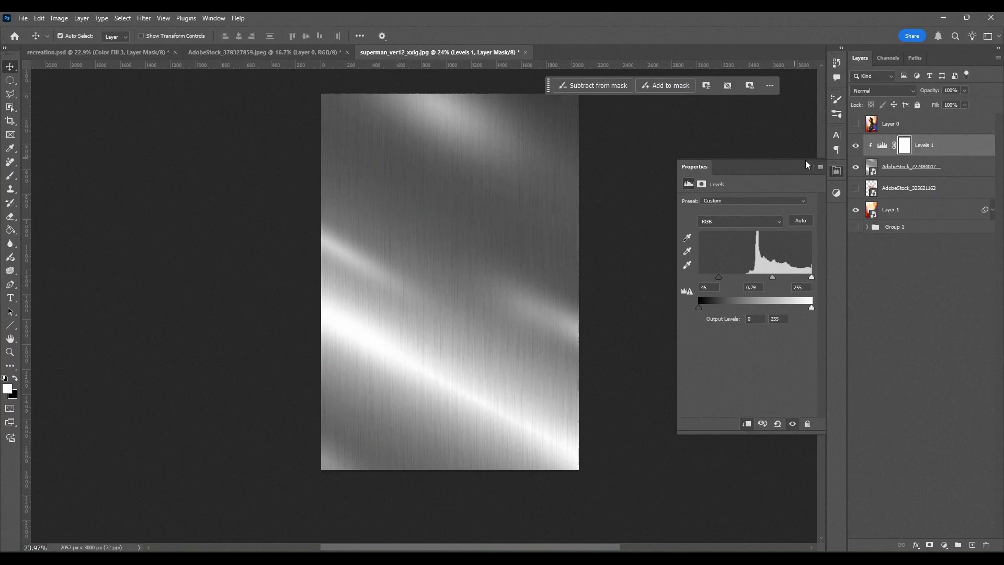
left_click(807, 165)
left_click(900, 166)
left_click(882, 90)
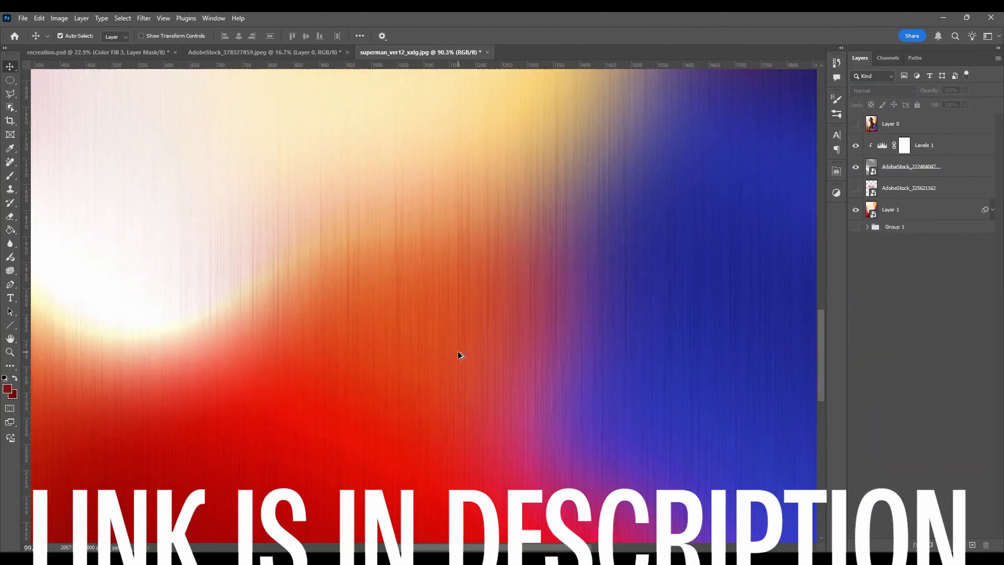
- Desaturate the streak texture with Hue/Saturation at Saturation -100
scroll(385, 266, "down", 5)
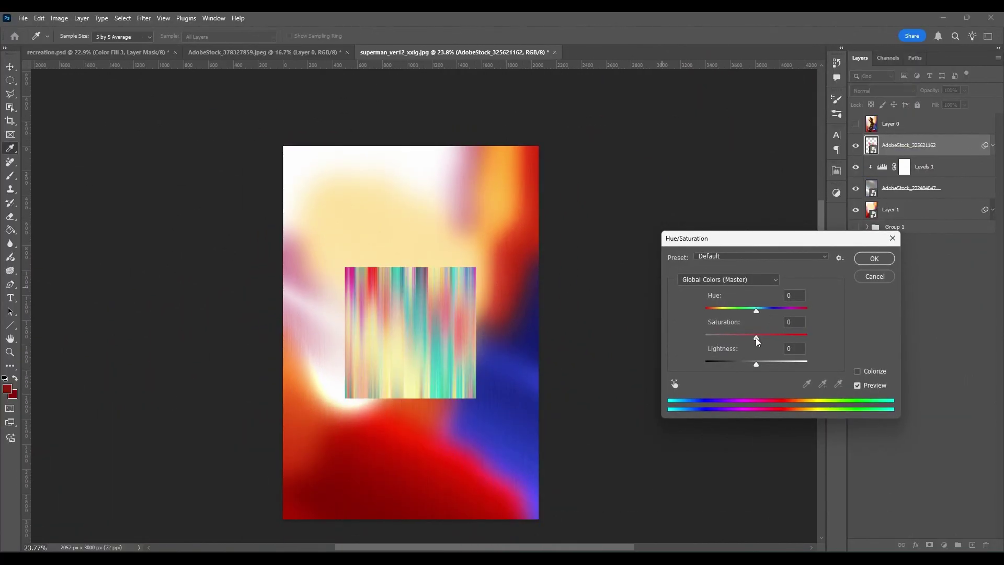
left_click_drag(757, 339, 643, 332)
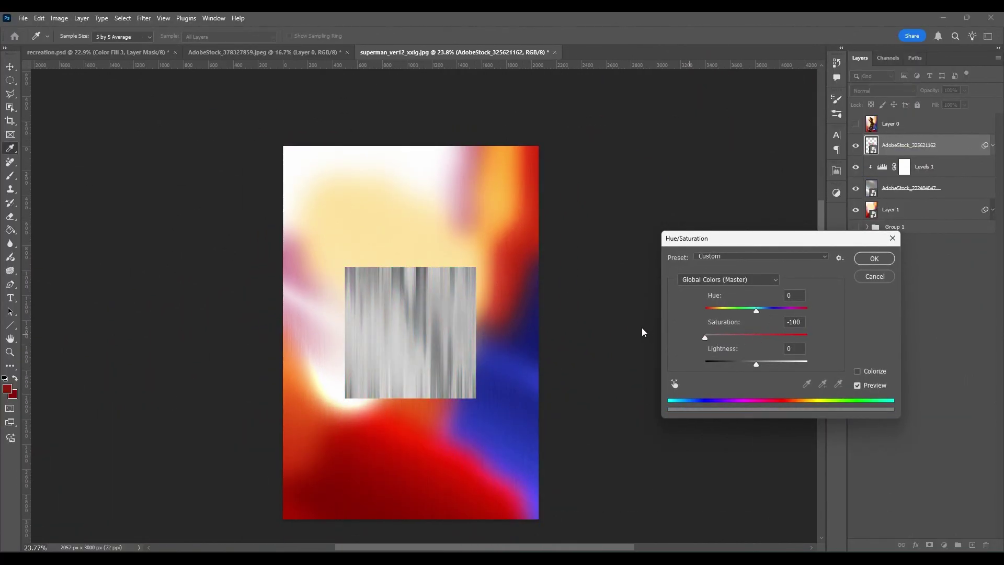
left_click(874, 260)
- Enlarge the streak texture to about 284%, flip it vertically and reposition it
key("ctrl+t")
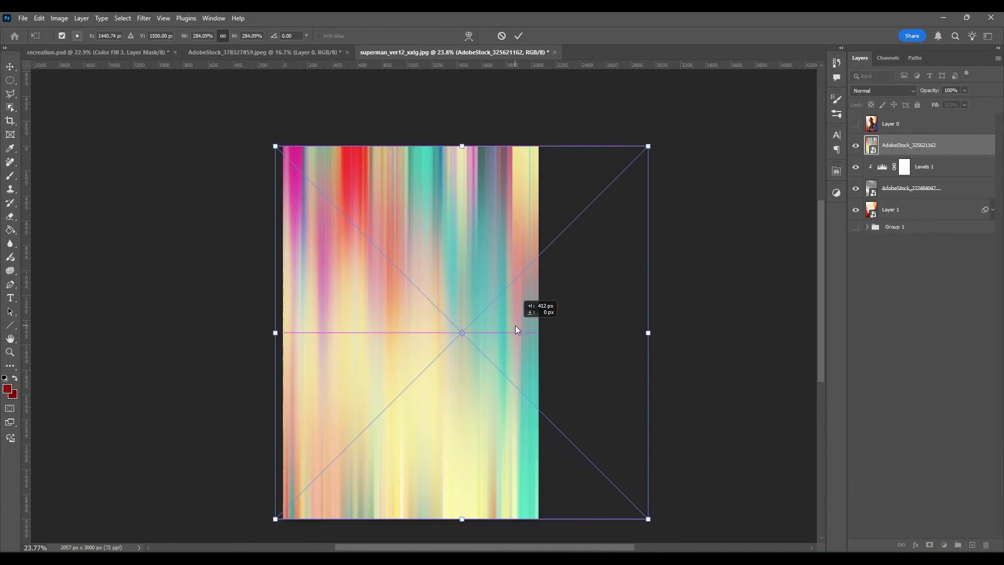
mouse_move(516, 325)
left_mouse_down()
mouse_move(370, 324)
mouse_move(463, 335)
left_mouse_up()
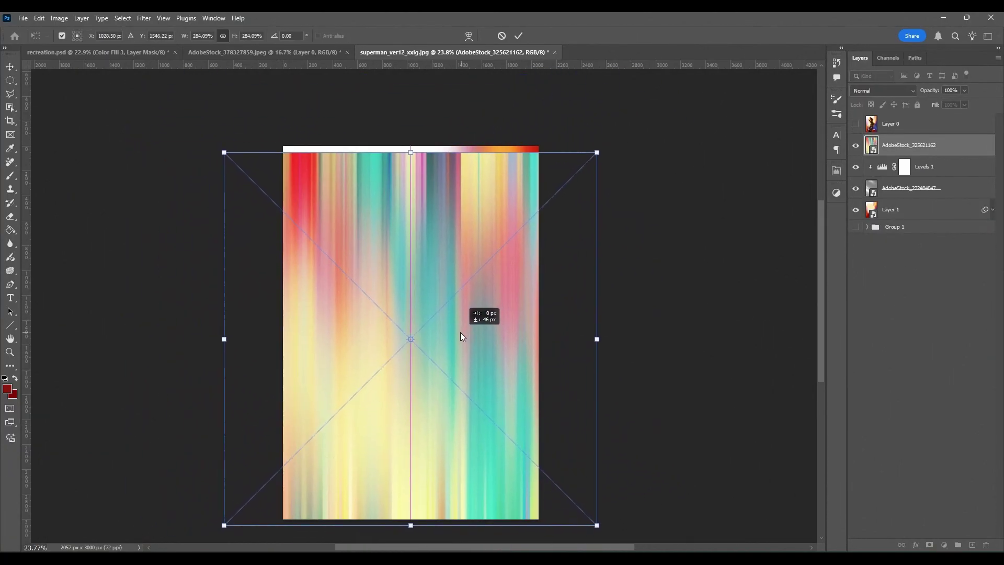
right_click(463, 335)
left_click(504, 476)
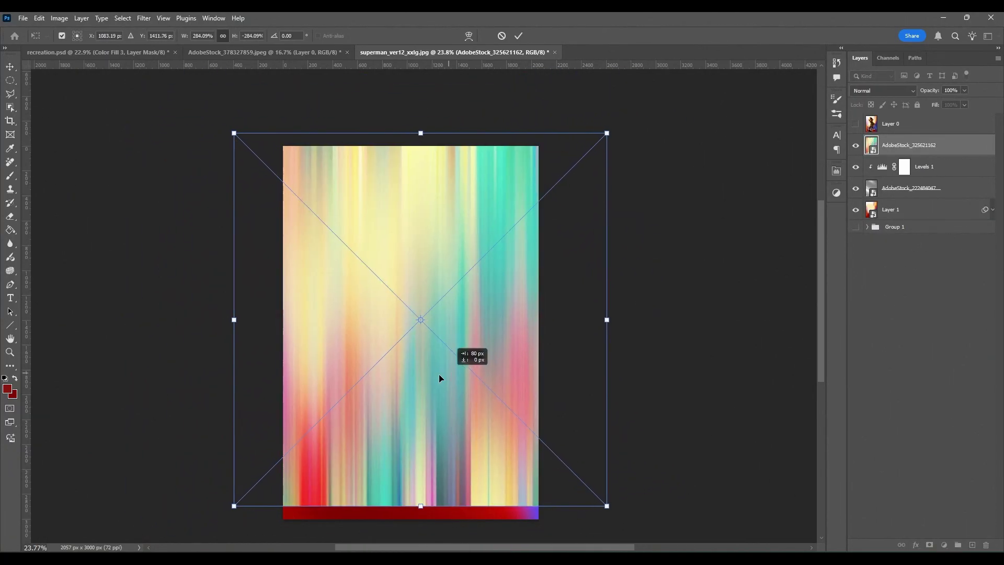
left_click_drag(429, 372, 480, 387)
key("Return")
- Set the streak texture to Overlay blend mode and review Layer 1's Hue/Saturation settings
left_click(882, 91)
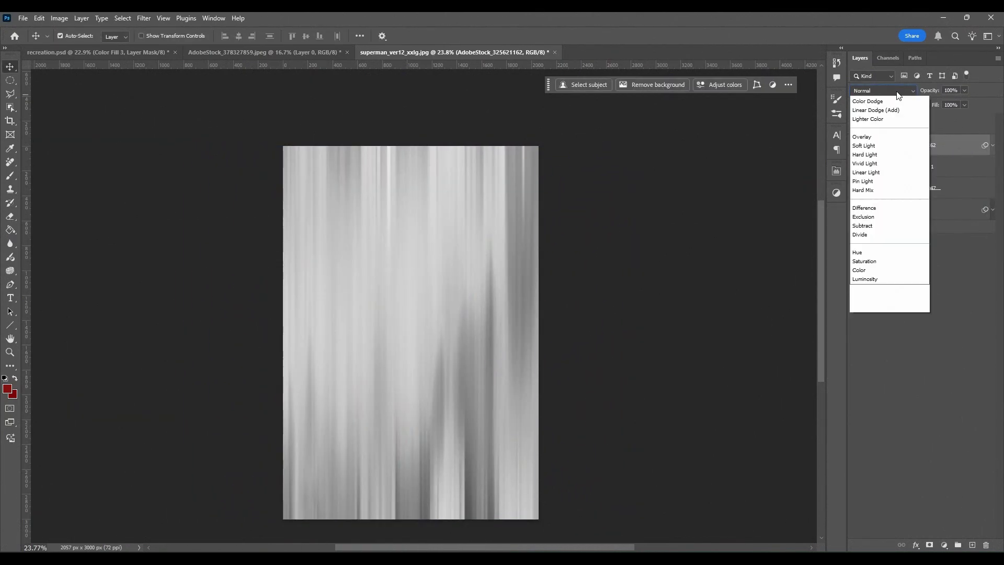
left_click(893, 234)
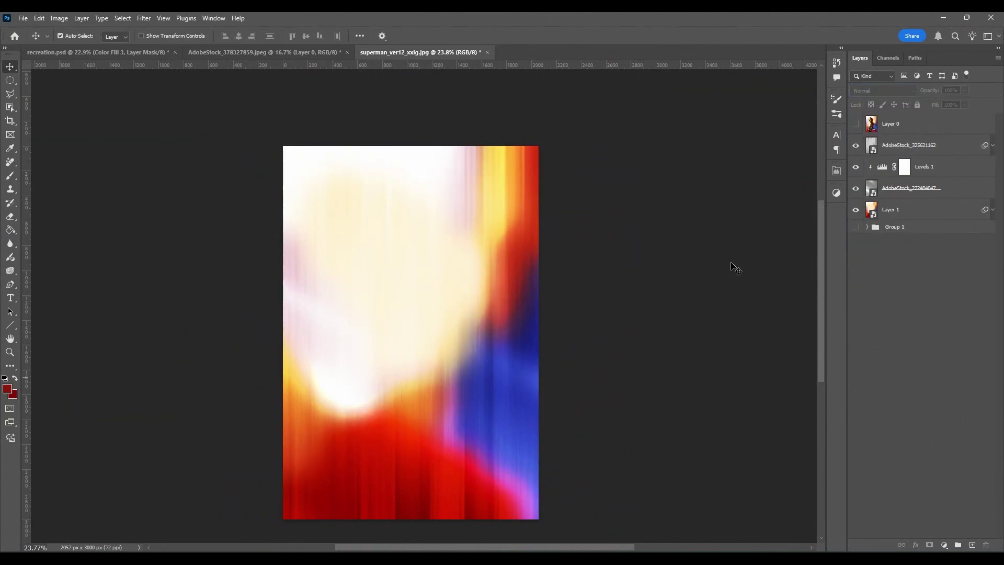
double_click(910, 244)
left_click(873, 258)
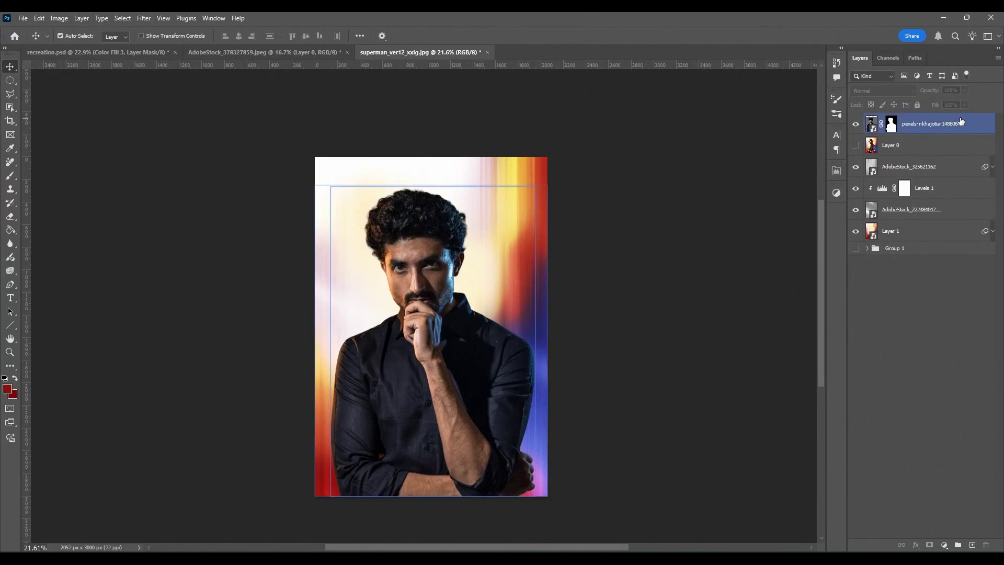
- Compare with the original poster and shift the man's Color Balance toward red (Cyan-Red +20)
left_click(856, 124)
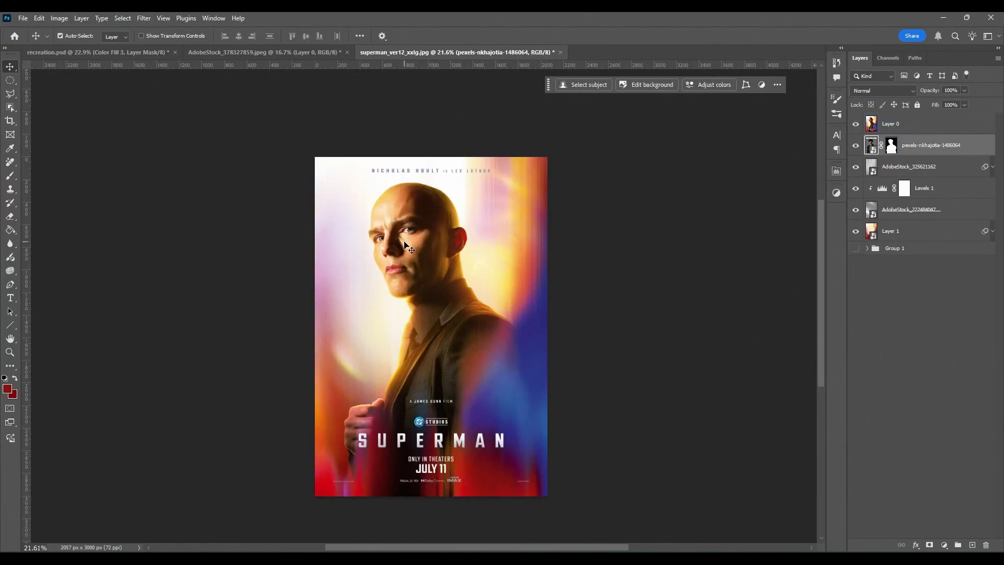
scroll(406, 239, "up", 3)
scroll(367, 209, "up", 2)
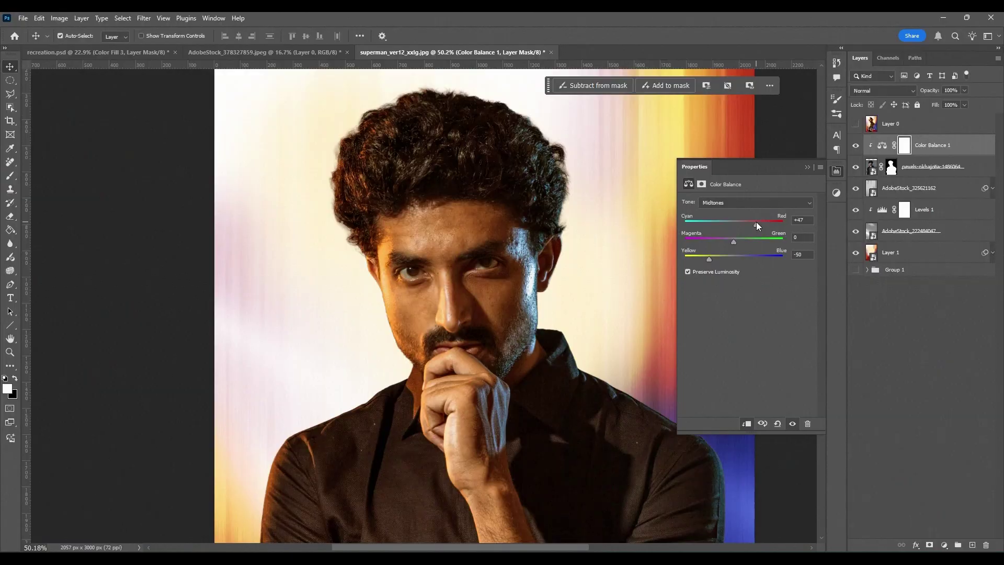
left_click_drag(757, 222, 744, 223)
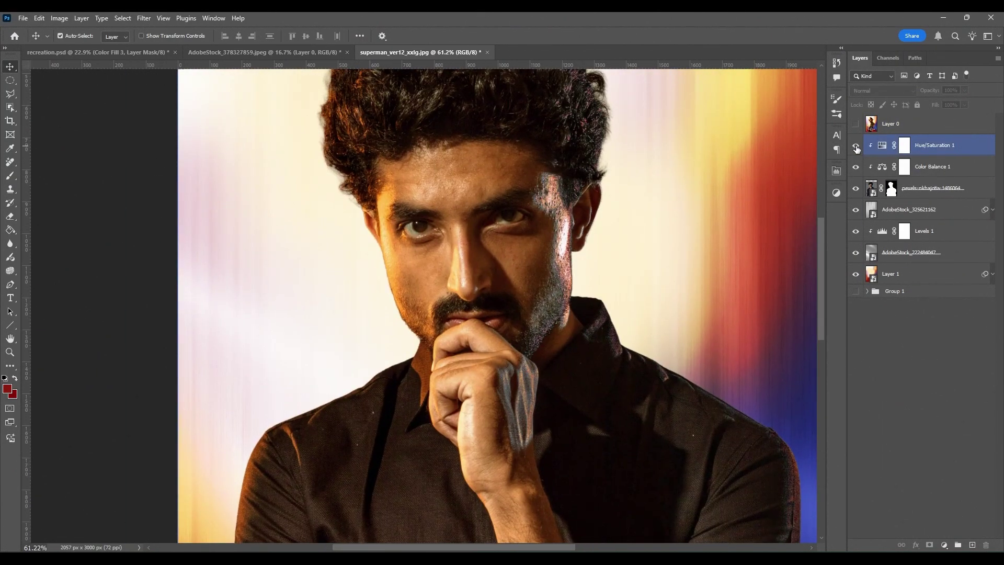
- Colorize the Hue/Saturation layer at Hue 28, Saturation 56, and invert its mask
double_click(892, 146)
left_click(685, 301)
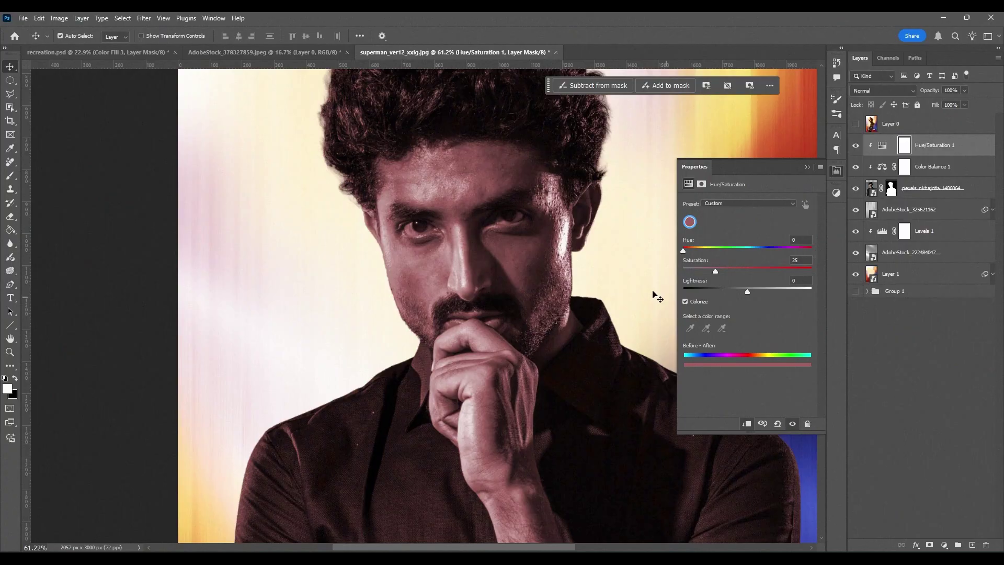
left_click_drag(715, 271, 752, 271)
left_click_drag(684, 251, 690, 253)
key("ctrl+i")
- Paint the warm tint back onto the man's skin with a low-flow brush on the mask
key("b")
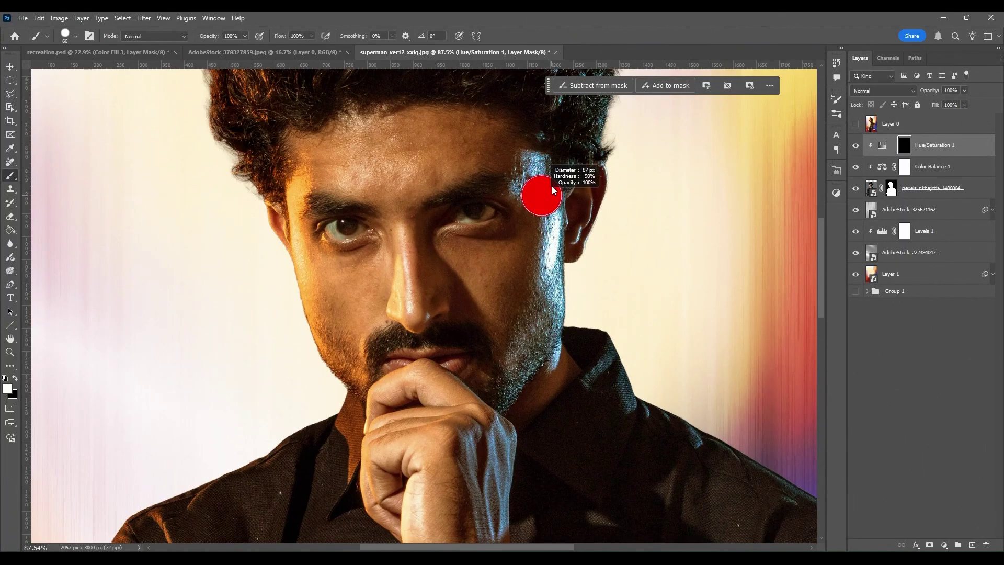
scroll(552, 188, "up", 5)
scroll(578, 360, "down", 10)
scroll(578, 360, "down", 5)
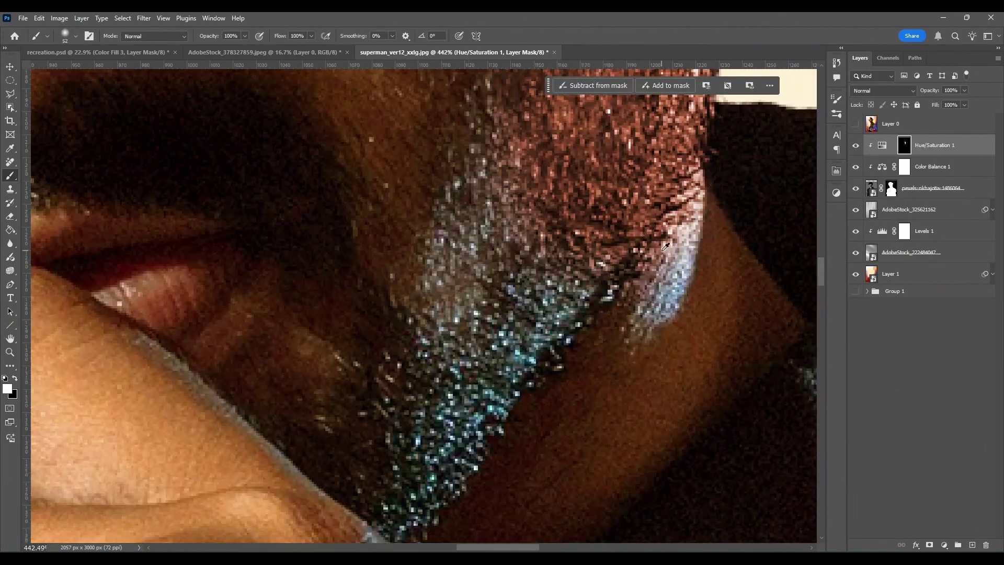
scroll(608, 241, "down", 3)
scroll(560, 224, "down", 3)
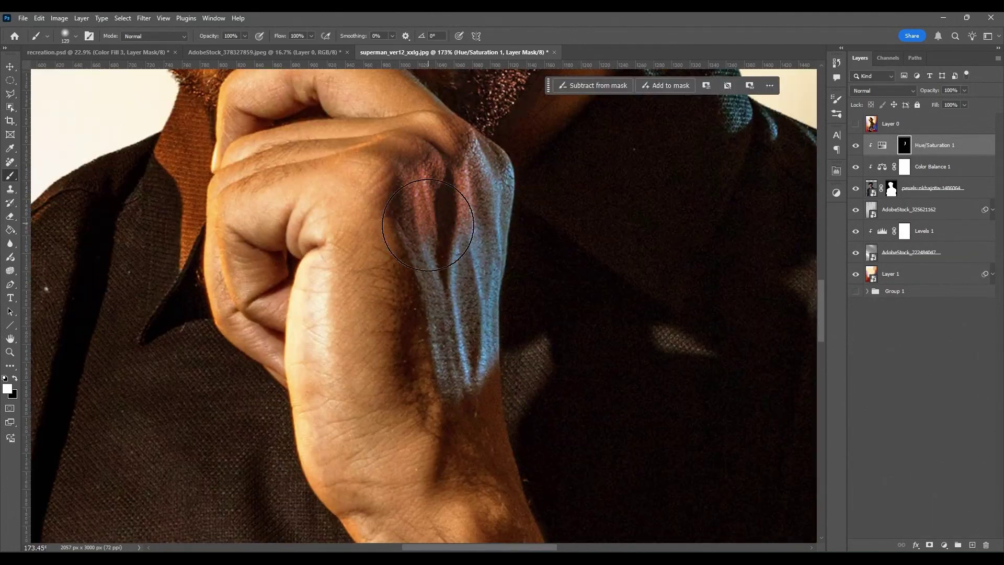
scroll(429, 259, "down", 3)
scroll(429, 258, "down", 4)
scroll(519, 273, "up", 4)
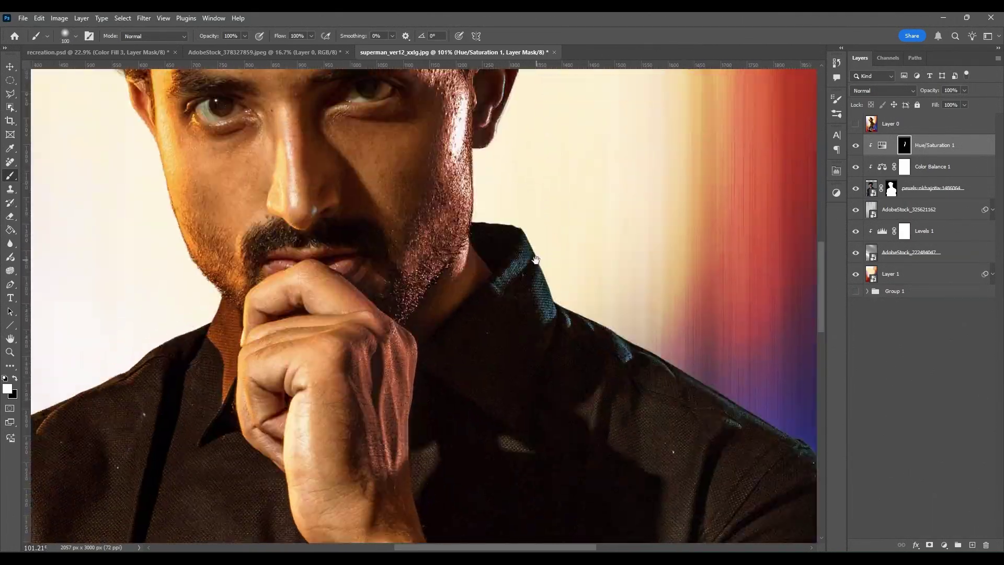
scroll(519, 273, "down", 3)
scroll(676, 355, "right", 5)
scroll(520, 316, "down", 5)
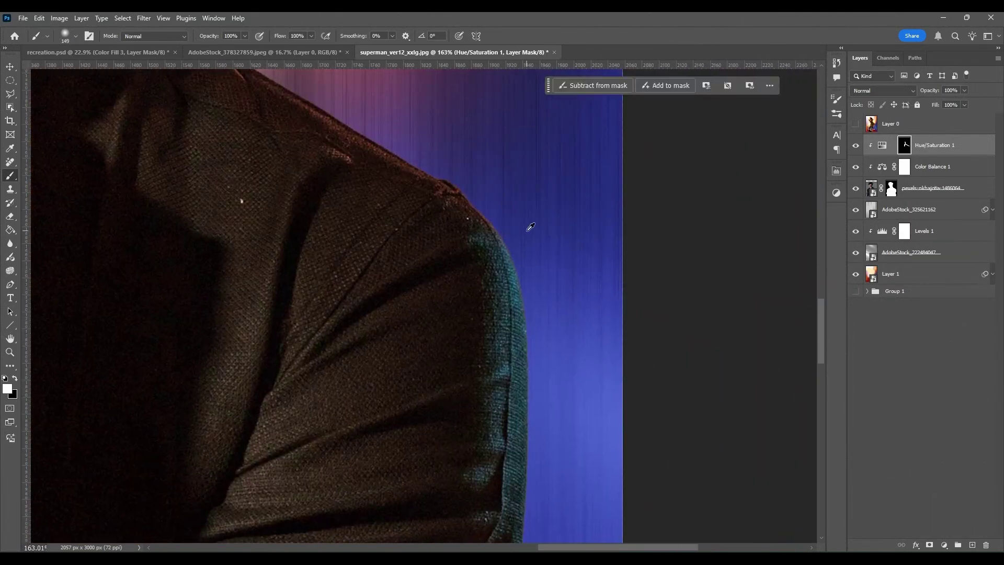
scroll(529, 226, "right", 3)
scroll(543, 309, "down", 3)
scroll(558, 269, "down", 2)
scroll(515, 240, "up", 1)
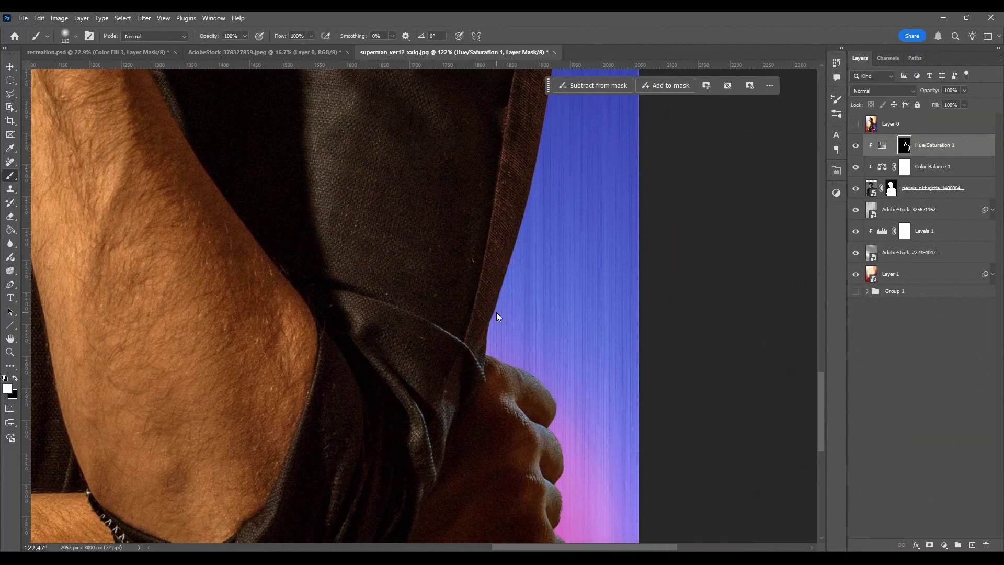
scroll(491, 316, "up", 5)
scroll(379, 294, "down", 3)
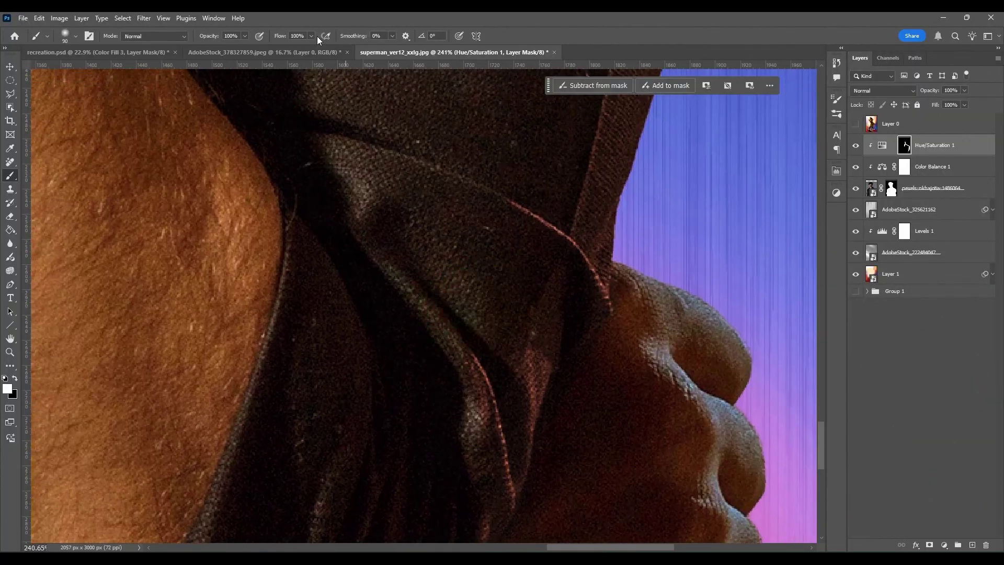
scroll(445, 335, "right", 5)
key("shift+1")
scroll(409, 298, "left", 5)
scroll(396, 365, "right", 5)
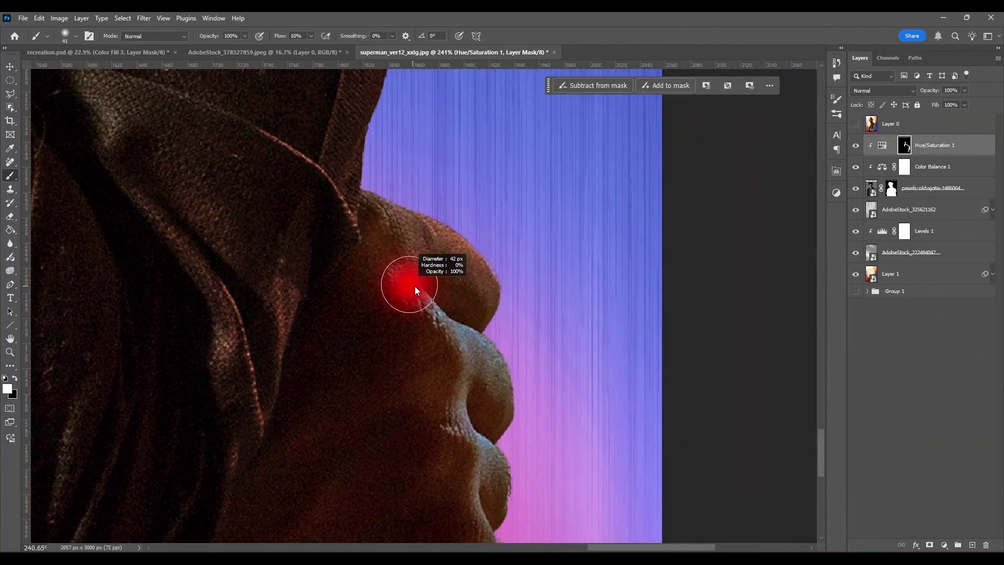
scroll(510, 220, "down", 5)
scroll(559, 251, "up", 2)
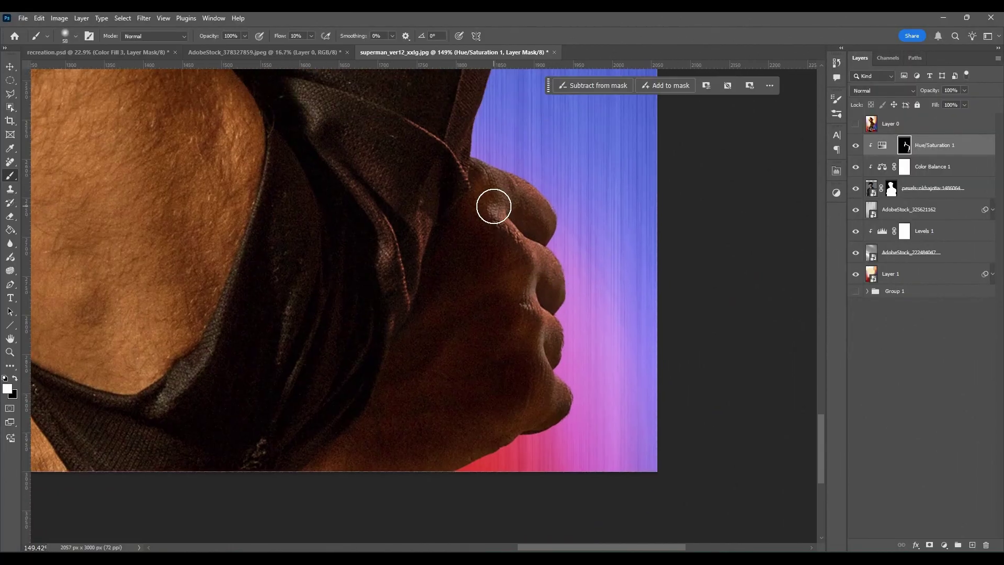
scroll(495, 204, "down", 5)
scroll(599, 343, "up", 2)
scroll(713, 172, "down", 2)
scroll(713, 172, "up", 5)
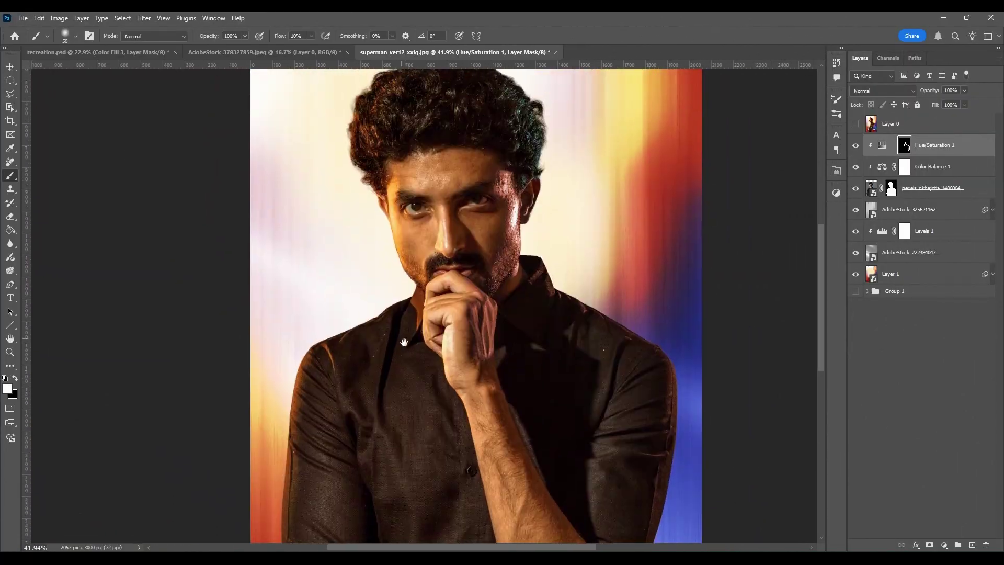
scroll(481, 139, "up", 3)
scroll(547, 351, "down", 2)
scroll(497, 189, "down", 3)
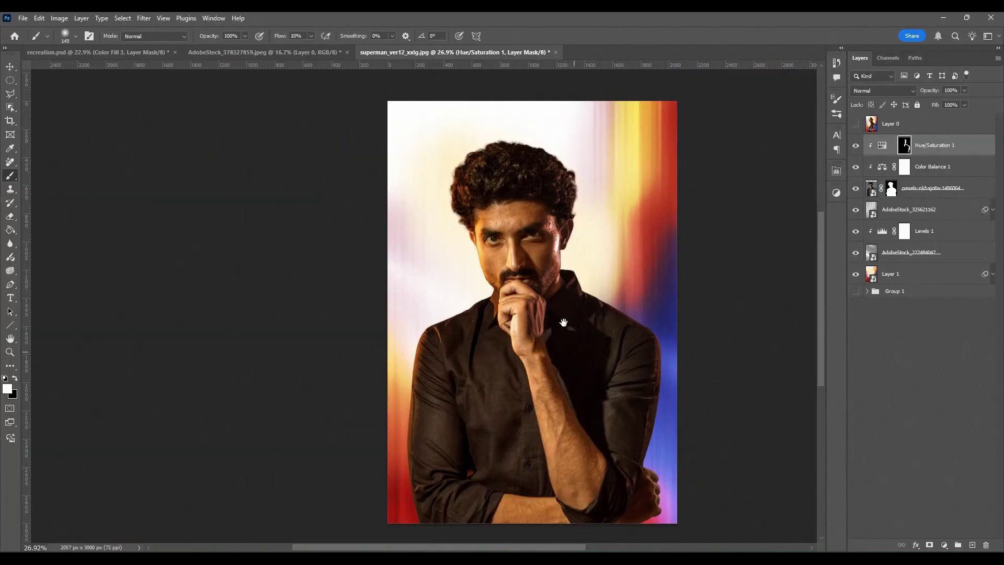
scroll(580, 215, "up", 2)
scroll(581, 214, "down", 2)
double_click(883, 145)
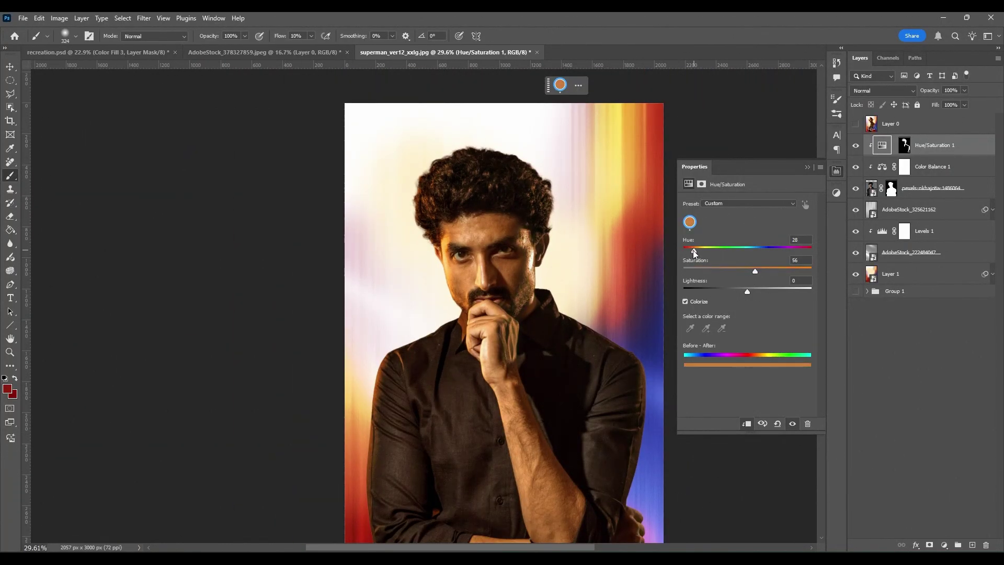
left_click(807, 167)
- Fade the man's right sleeve into the blue streaks with a Soft Round brush
left_click(75, 36)
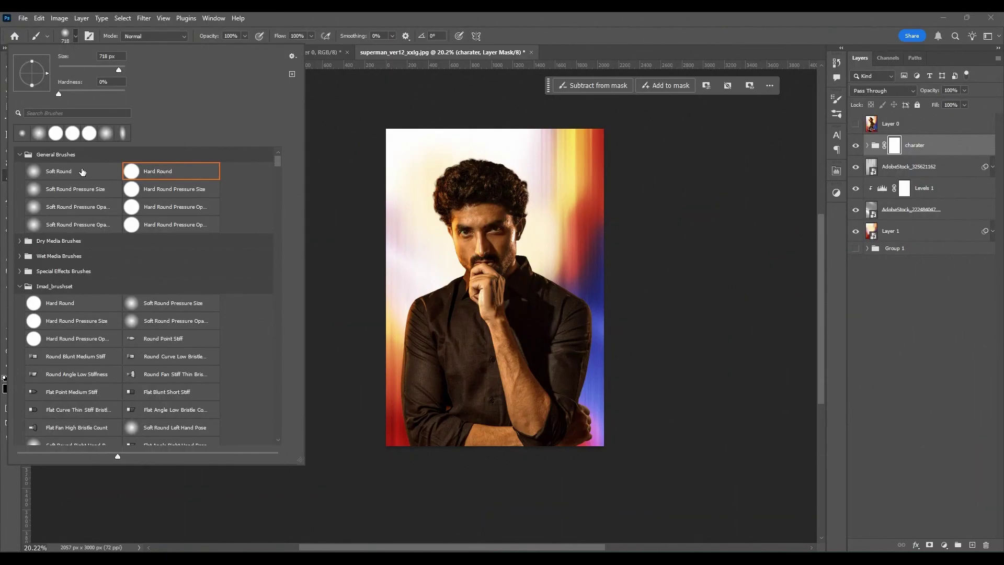
double_click(82, 172)
scroll(554, 374, "up", 3)
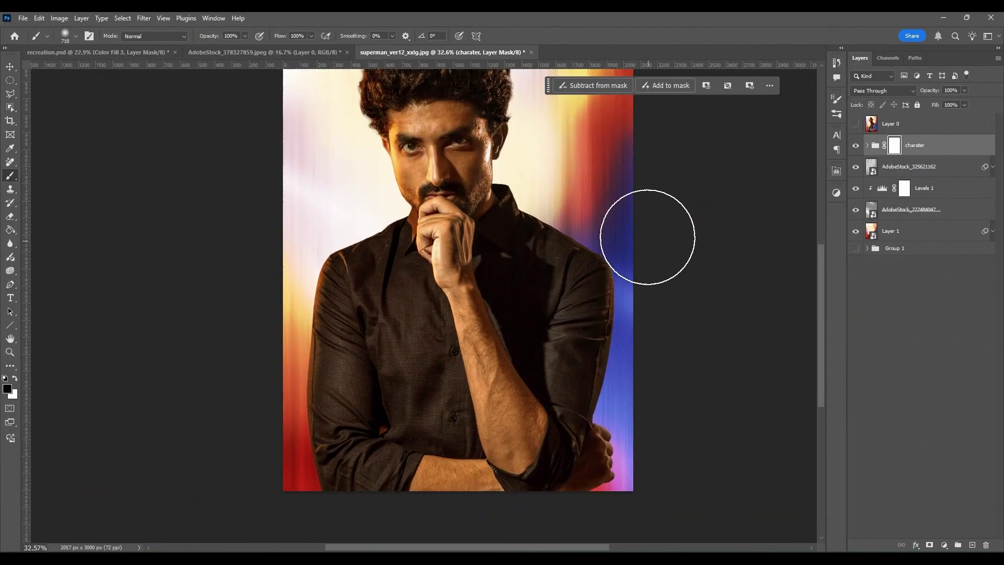
left_click_drag(629, 305, 569, 402)
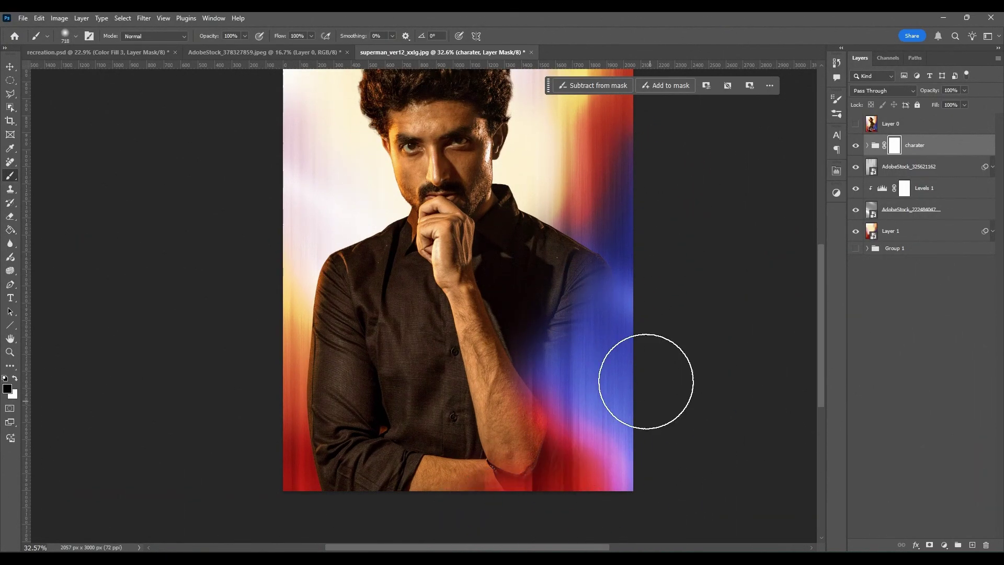
- Adjust the brush preset and hide the Superman reference poster
scroll(591, 349, "down", 1)
scroll(572, 374, "left", 3)
right_click(534, 132)
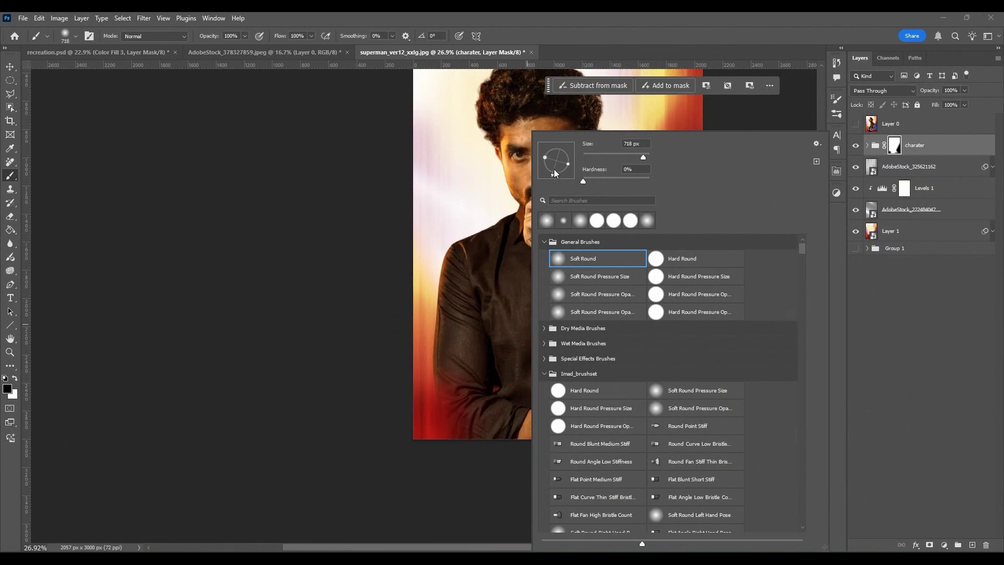
left_click(481, 435)
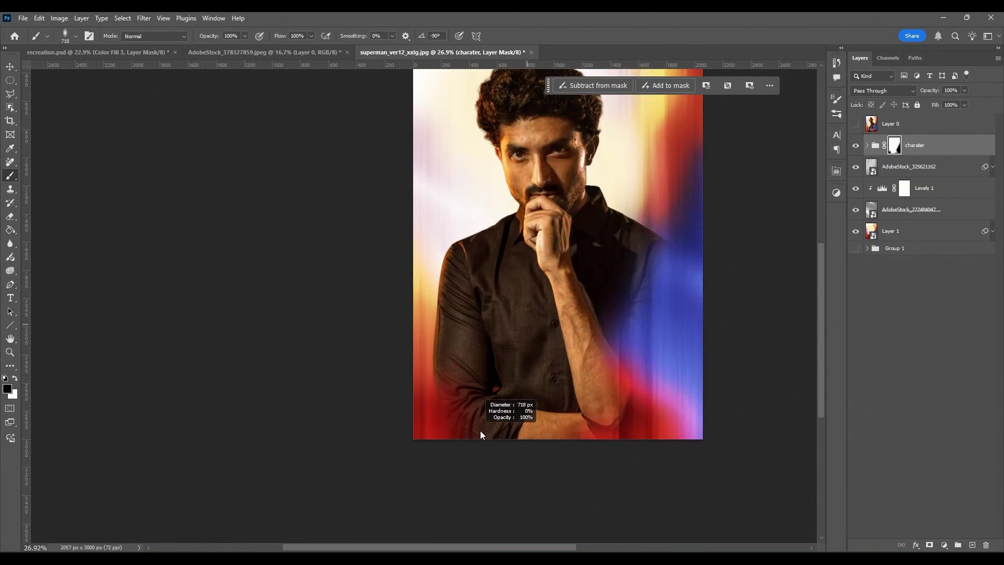
left_click(855, 124)
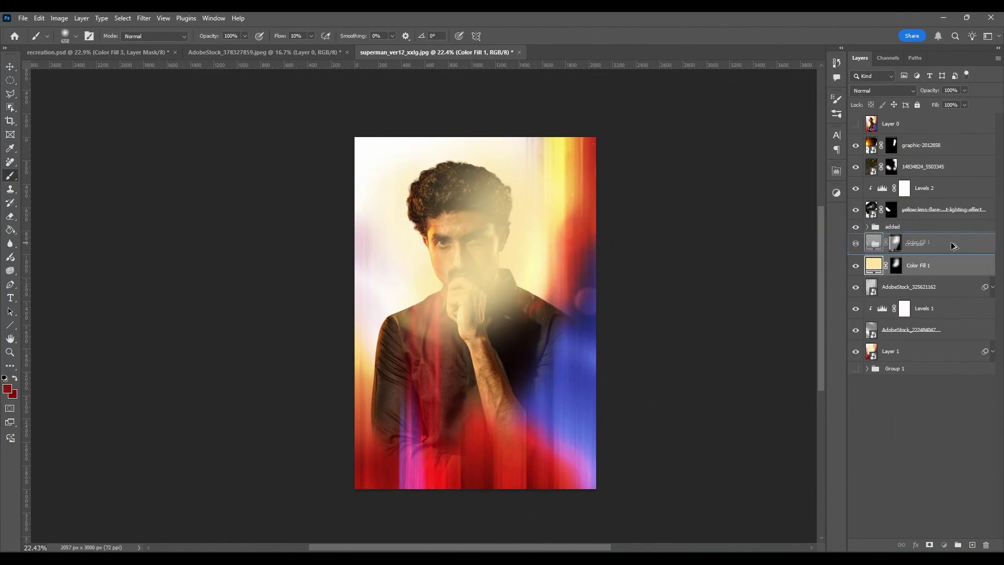
- Duplicate the yellow Color Fill 1, set the copy to Linear Dodge (Add) and change its colour
left_click_drag(953, 246, 953, 242)
left_click(883, 90)
left_click(884, 204)
double_click(874, 240)
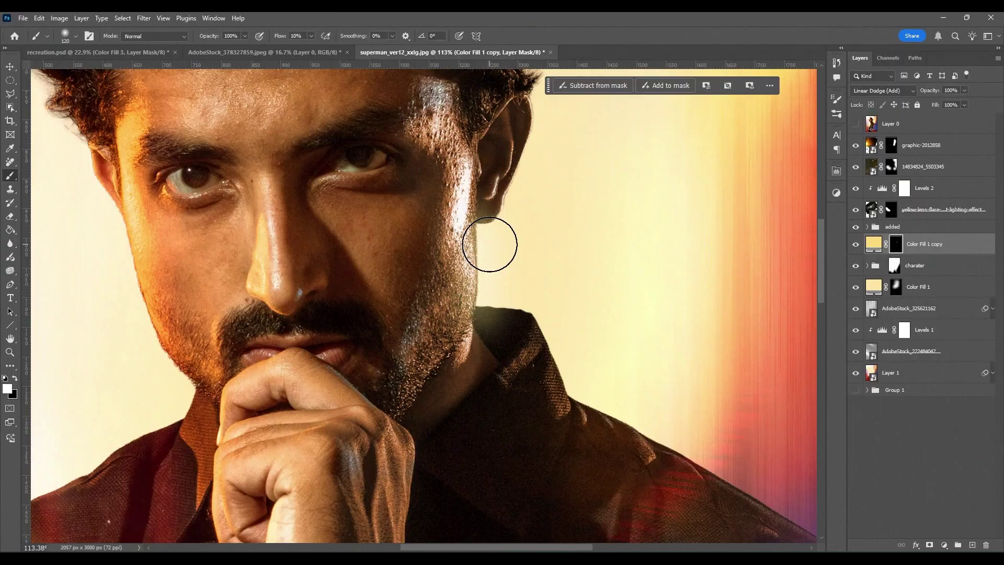
- Work the rim light along the face and hair edges, then duplicate the fill layer again
scroll(502, 272, "down", 5)
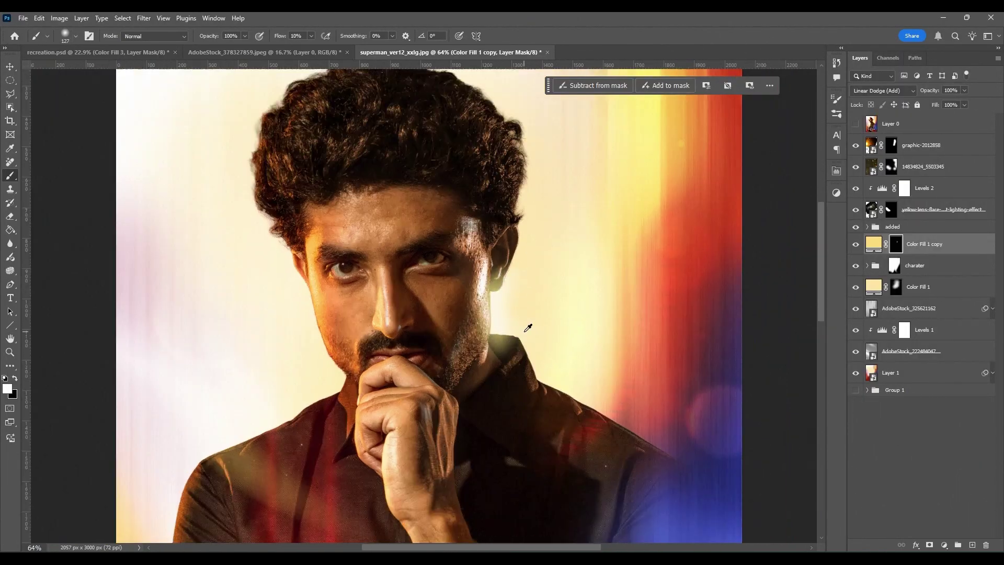
scroll(527, 328, "up", 2)
scroll(469, 378, "down", 3)
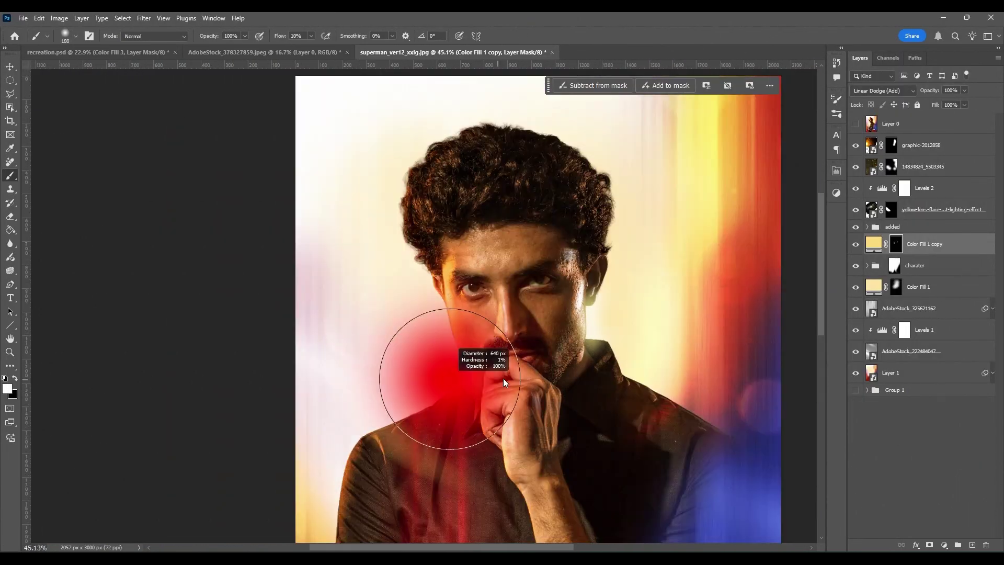
scroll(524, 356, "up", 2)
scroll(452, 386, "up", 3)
scroll(452, 386, "down", 2)
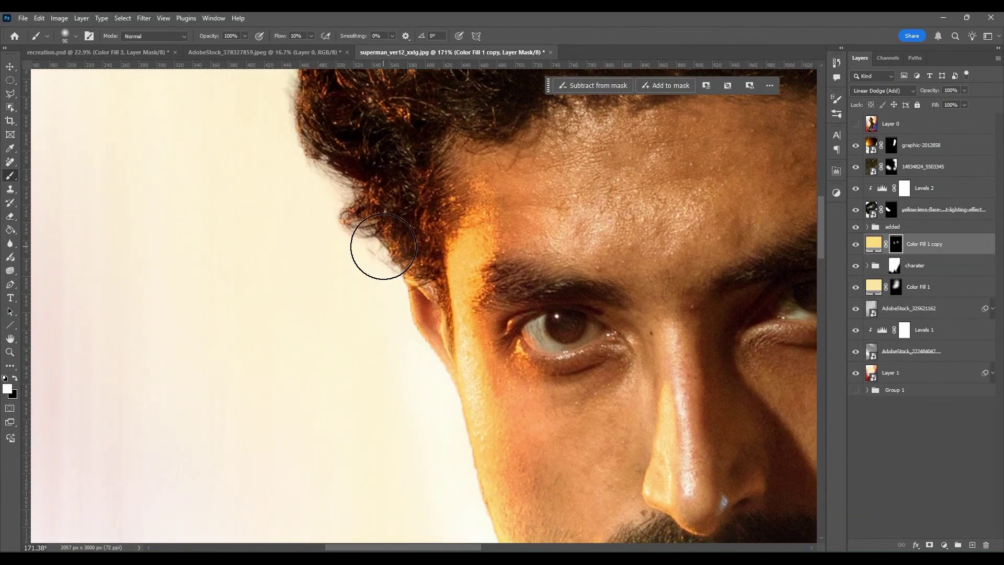
scroll(376, 247, "down", 3)
scroll(599, 383, "up", 4)
scroll(620, 246, "down", 5)
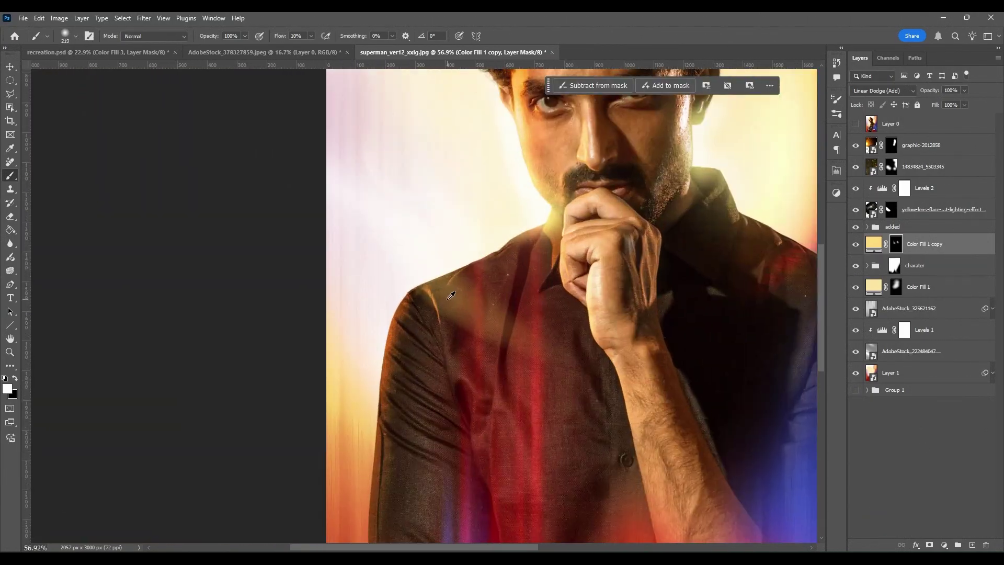
scroll(456, 244, "down", 3)
scroll(538, 285, "down", 3)
key("ctrl+j")
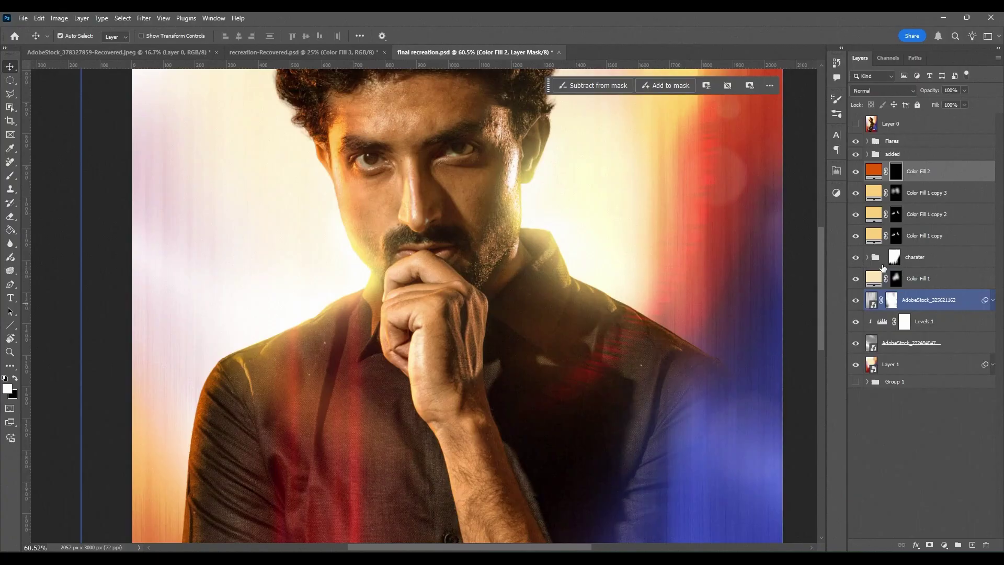
- Load the man's outline as a selection and paint orange glow onto the jacket shoulders
left_click(895, 257, "ctrl")
key("b")
scroll(632, 264, "up", 5, "alt")
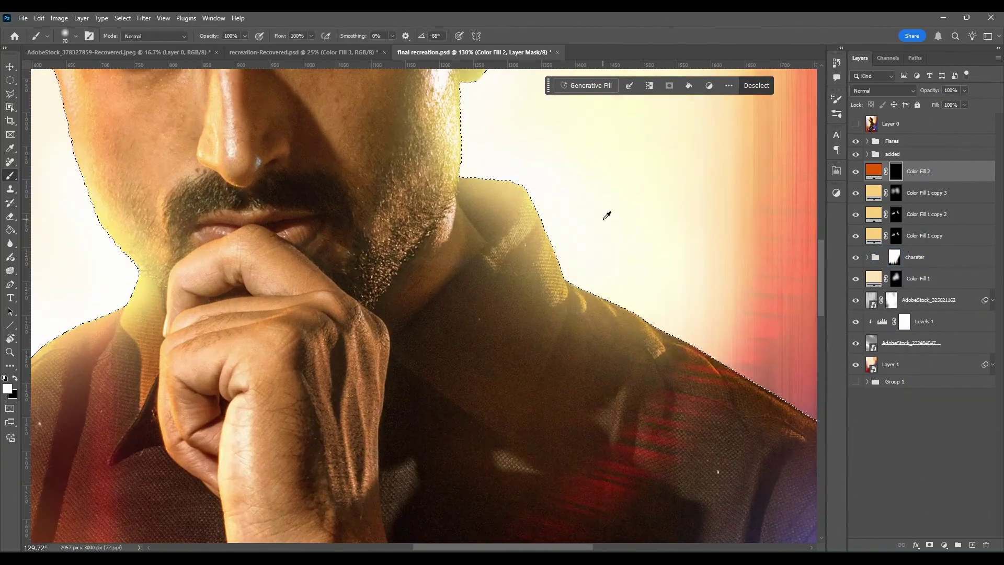
left_click_drag(528, 325, 584, 243)
scroll(572, 242, "down", 3)
scroll(488, 233, "down", 3)
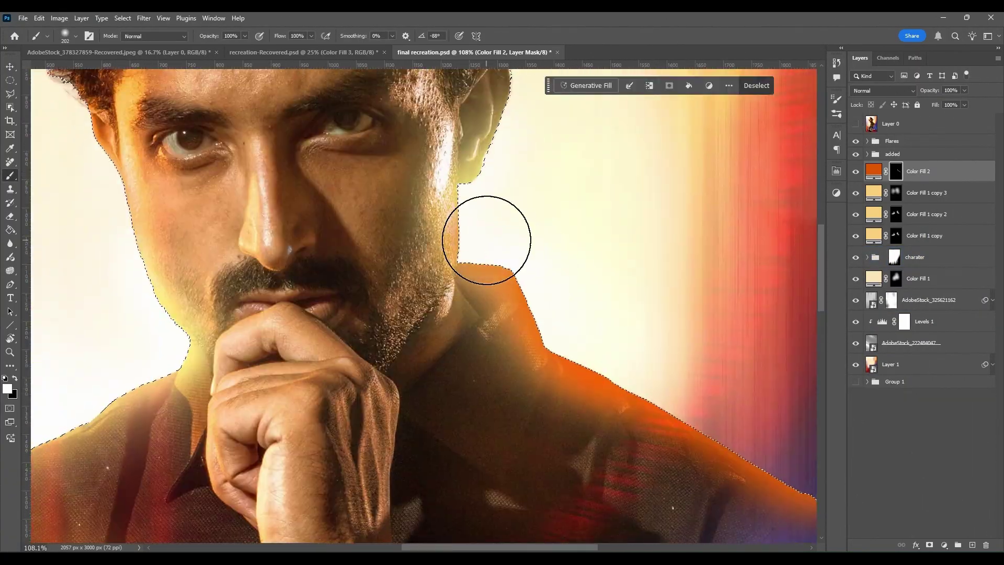
scroll(571, 157, "down", 2)
scroll(572, 157, "down", 1)
scroll(461, 262, "left", 5)
scroll(337, 374, "down", 5)
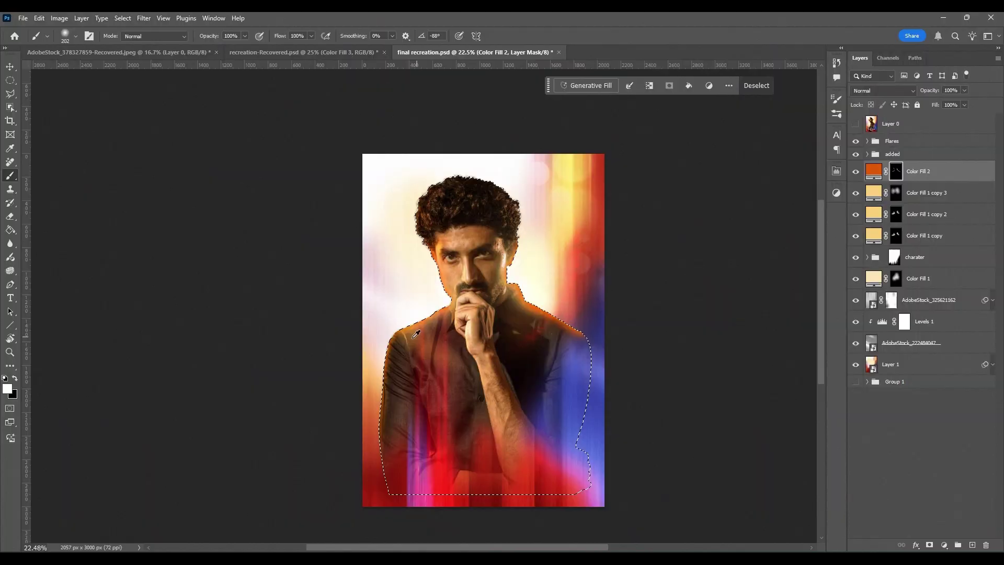
scroll(419, 263, "up", 2)
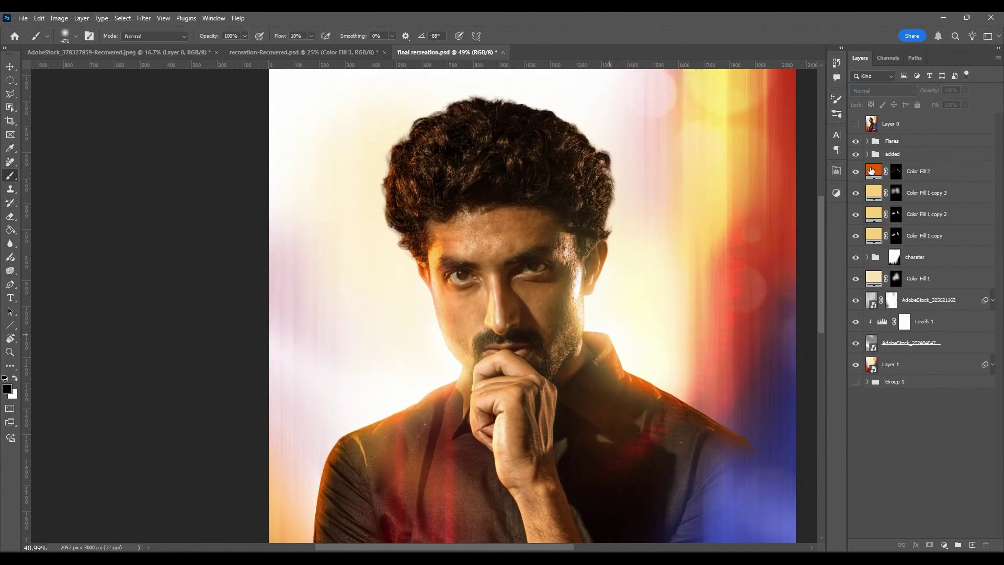
- Set Color Fill 2 to Linear Dodge (Add), compare with the poster, and adjust Blend If
left_click(883, 90)
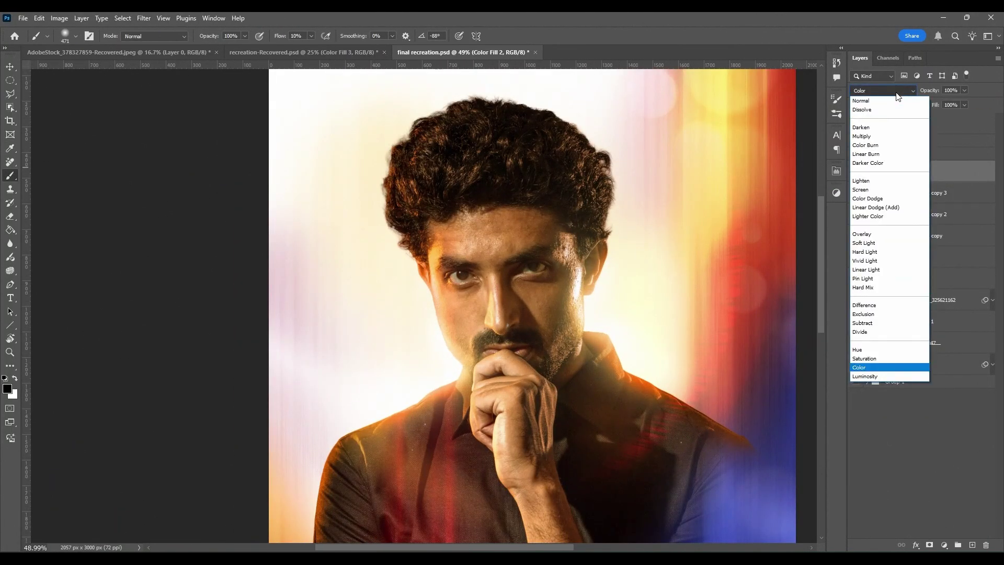
left_click(877, 208)
key("ctrl+0")
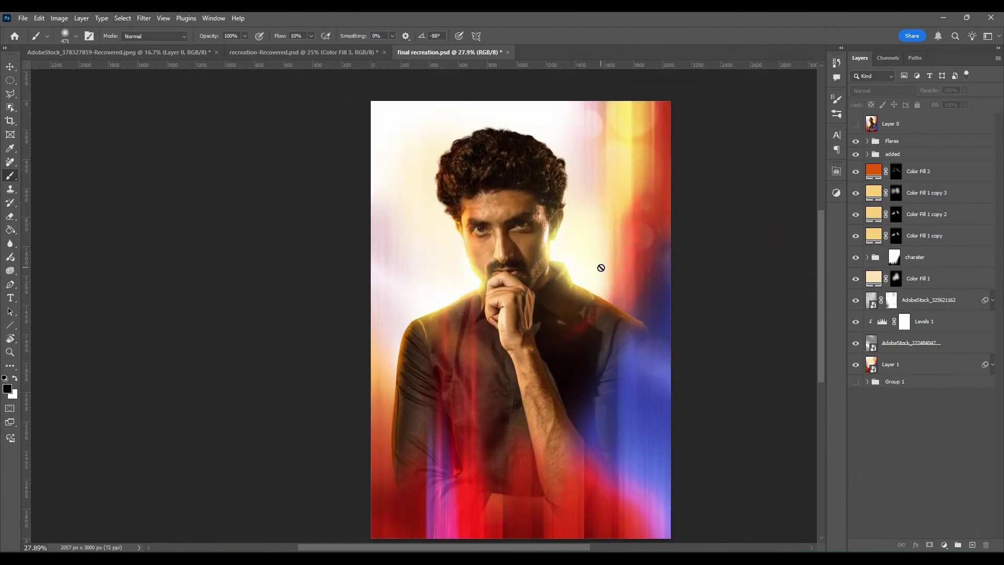
left_click(856, 124)
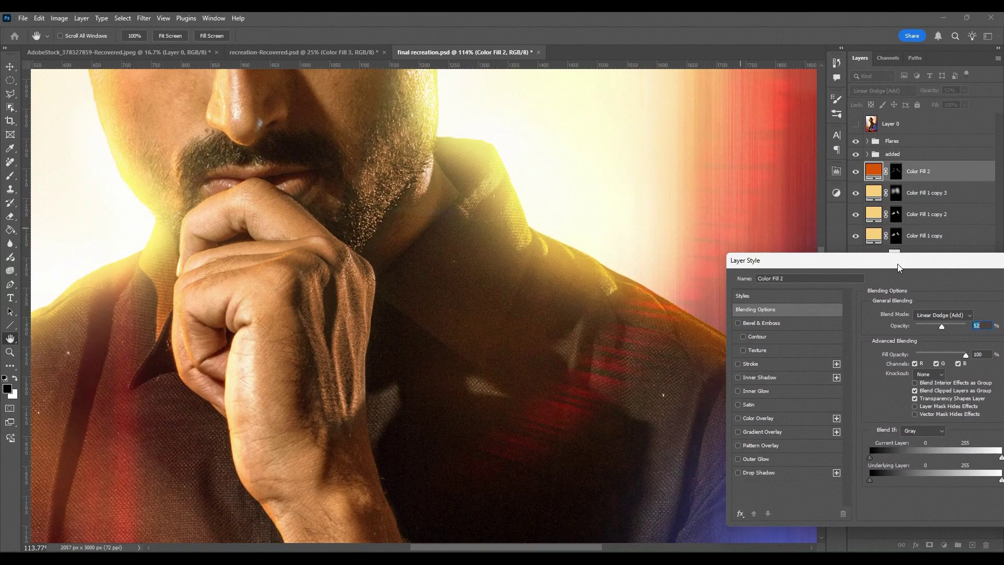
mouse_move(889, 457)
left_mouse_down()
mouse_move(870, 458)
mouse_move(967, 479)
mouse_move(902, 479)
left_mouse_up()
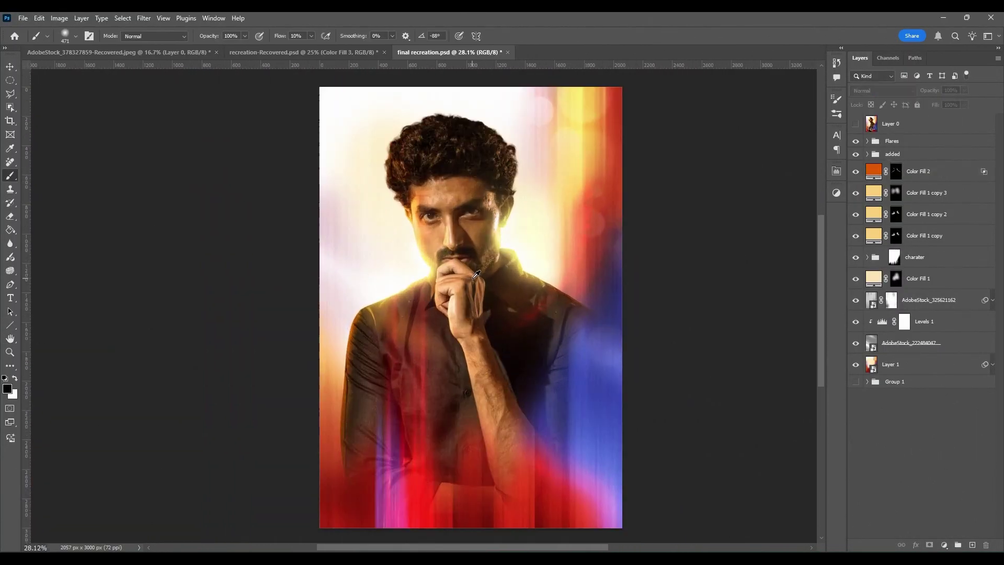
left_click(937, 280)
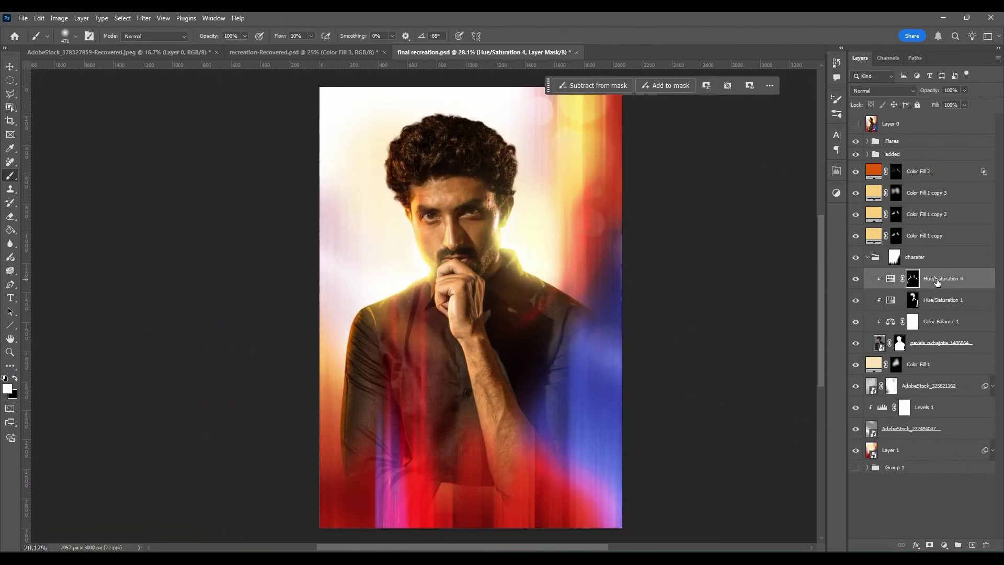
left_click(867, 258)
key("v")
scroll(541, 243, "down", 1)
left_click(900, 123)
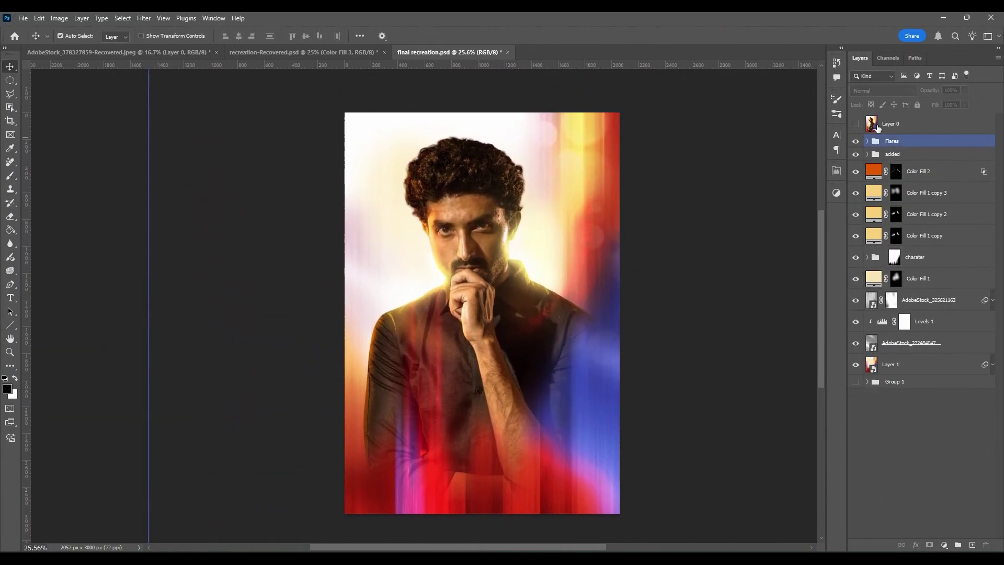
left_click(857, 123)
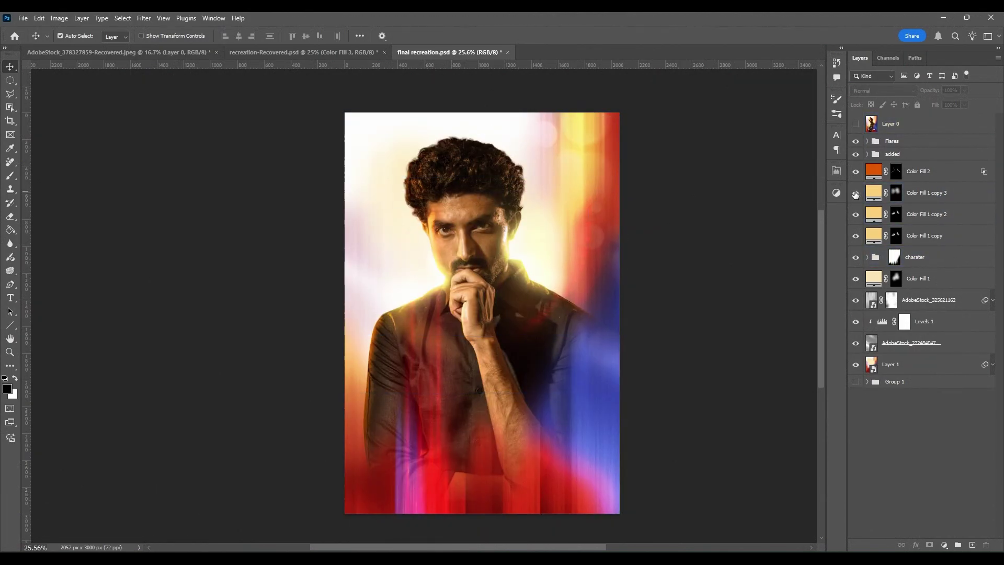
left_click(867, 256)
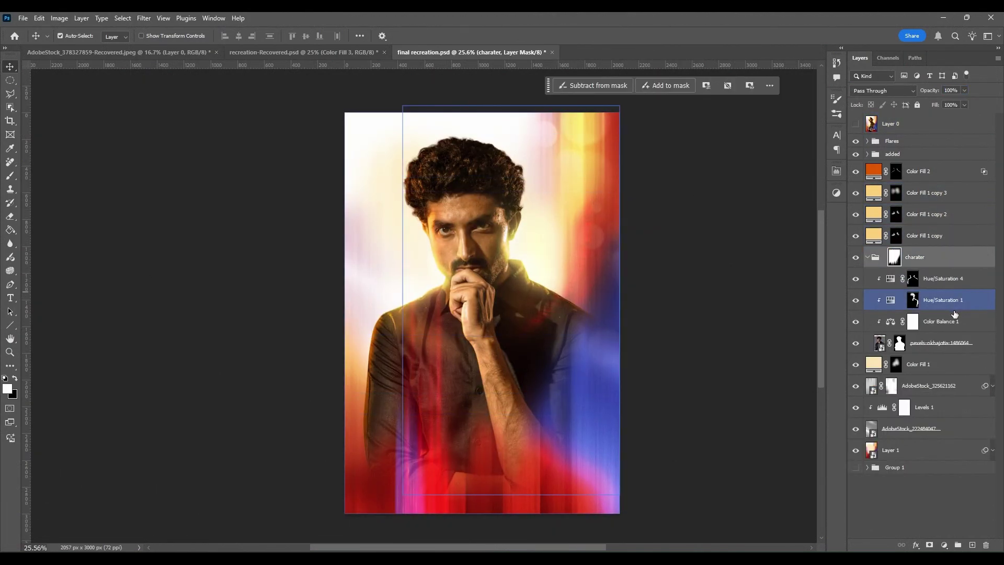
double_click(889, 322)
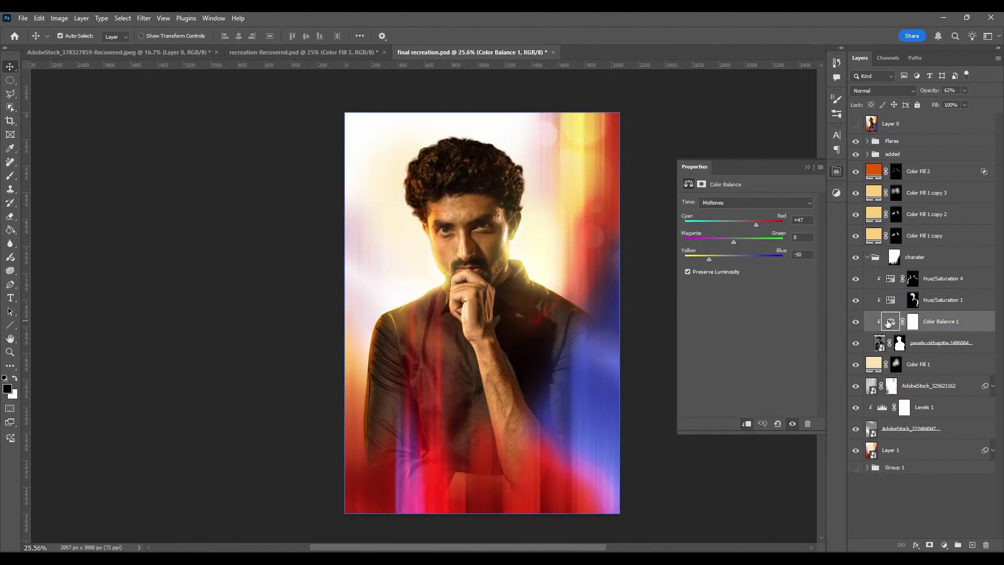
left_click(807, 167)
left_click(912, 299)
scroll(435, 144, "up", 3)
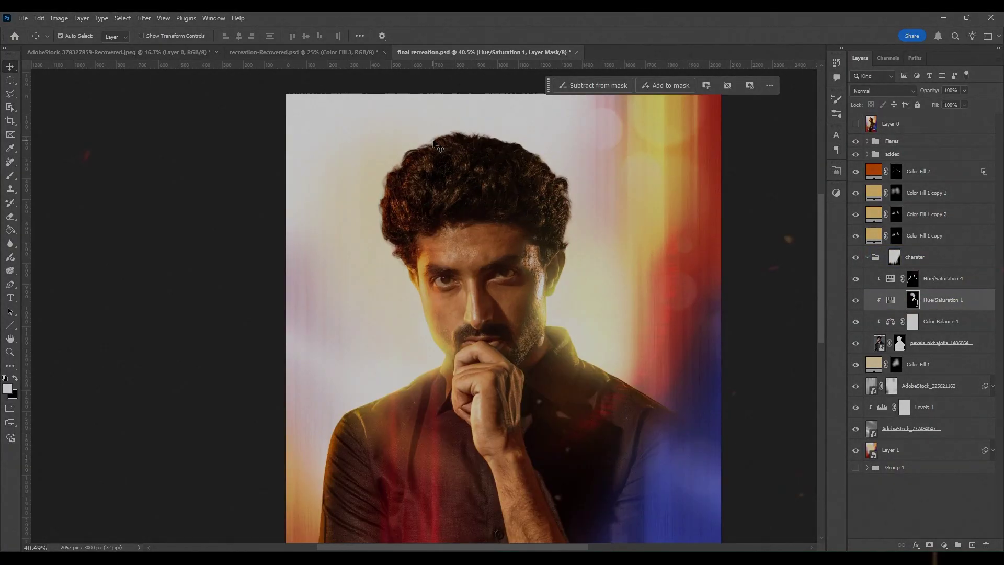